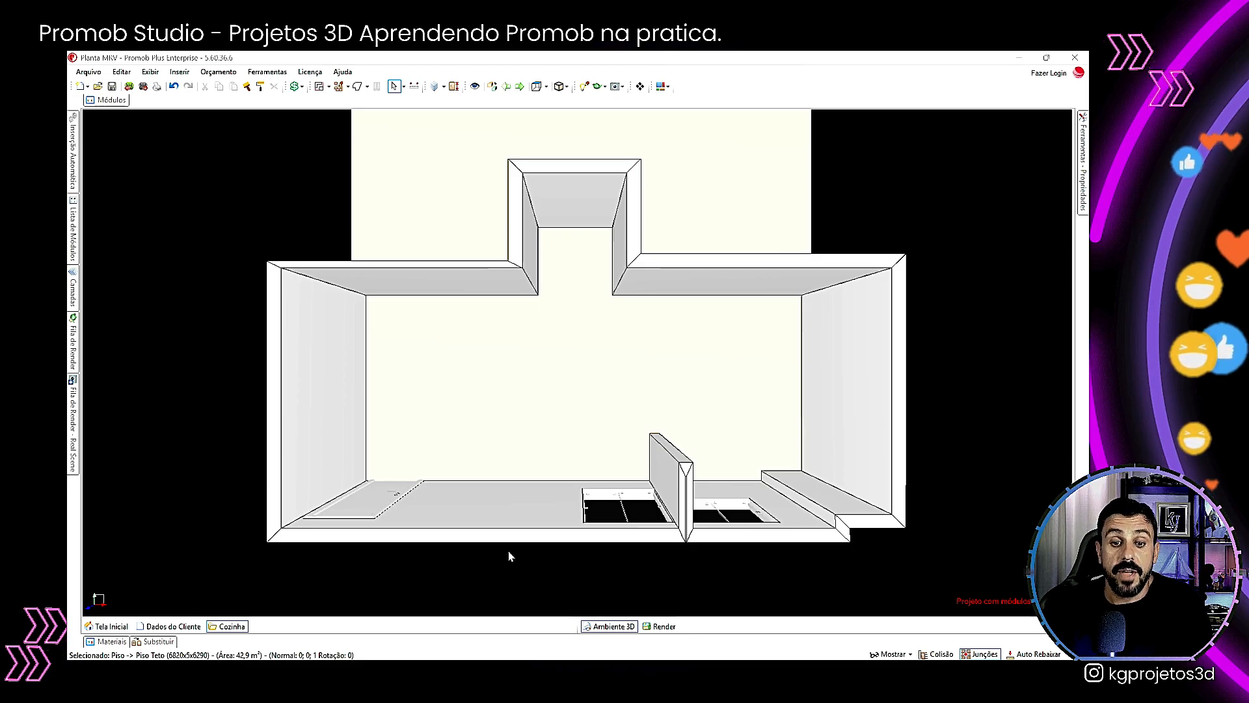
# Turn on the display of invisible modules and make the hidden walls of the adjoining rooms visible again.
pyautogui.moveTo(491, 520)
pyautogui.mouseDown(button='right')
pyautogui.moveTo(627, 412)
pyautogui.moveTo(694, 385)
pyautogui.moveTo(471, 401)
pyautogui.mouseUp(button='right')
pyautogui.hotkey('ctrl', 'a')
pyautogui.press('space')
pyautogui.press('space')
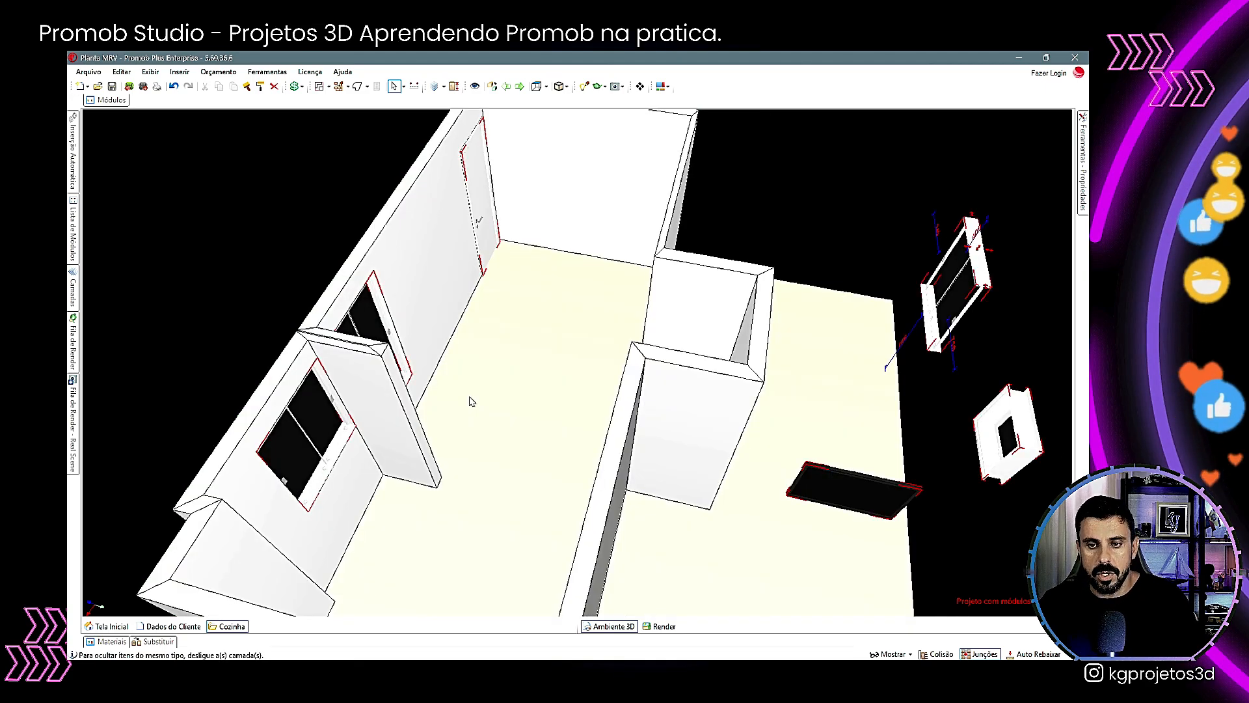
pyautogui.click(892, 653)
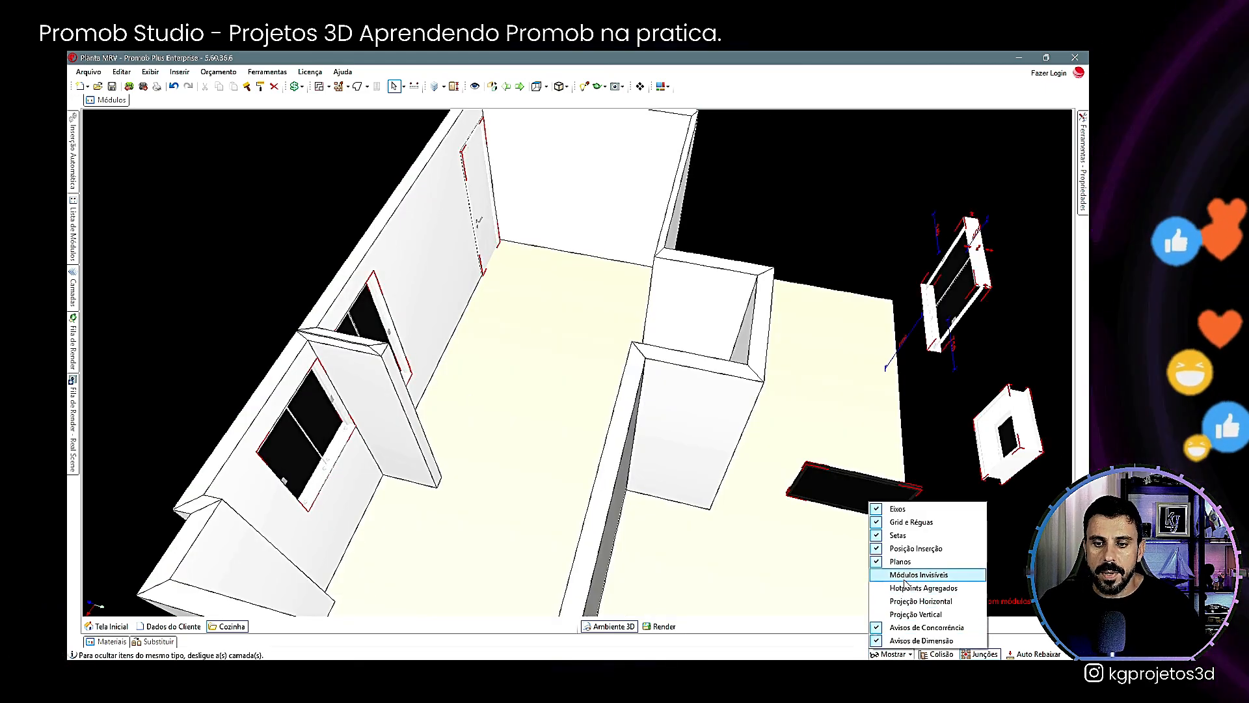
pyautogui.click(924, 575)
pyautogui.click(825, 516)
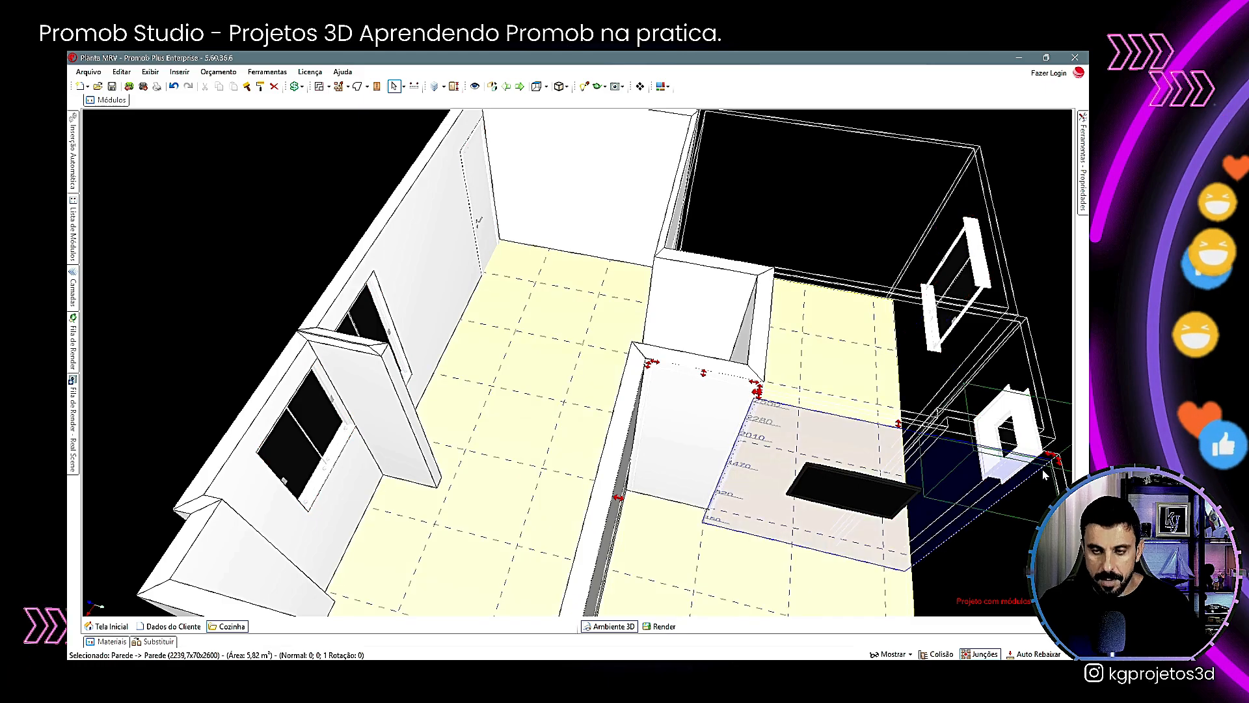
pyautogui.click(1027, 370)
pyautogui.moveTo(852, 445)
pyautogui.mouseDown(button='middle')
pyautogui.moveTo(794, 437)
pyautogui.moveTo(597, 470)
pyautogui.moveTo(554, 444)
pyautogui.moveTo(509, 459)
pyautogui.mouseUp(button='middle')
pyautogui.moveTo(683, 346); pyautogui.dragTo(701, 468, button='middle')
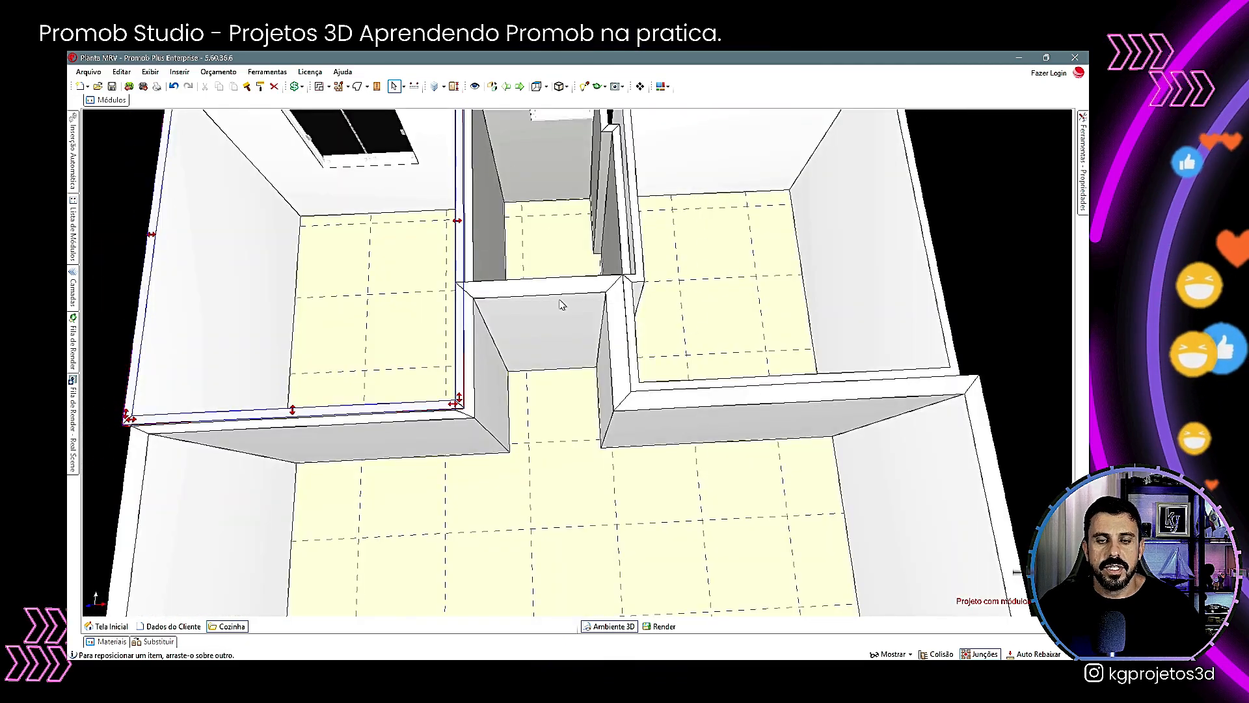
pyautogui.moveTo(561, 304)
pyautogui.mouseDown(button='middle')
pyautogui.moveTo(552, 388)
pyautogui.moveTo(670, 384)
pyautogui.moveTo(655, 358)
pyautogui.moveTo(527, 359)
pyautogui.moveTo(702, 335)
pyautogui.moveTo(634, 369)
pyautogui.mouseUp(button='middle')
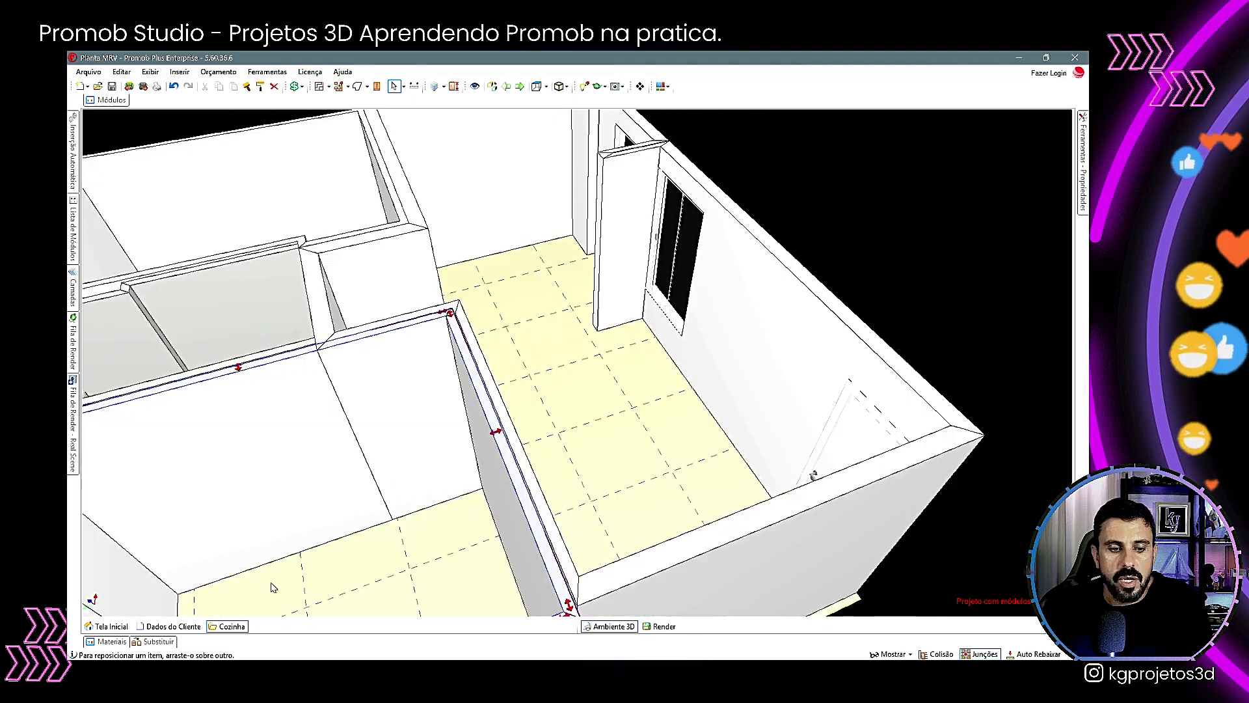
# Apply a grey material to all the kitchen and living-room walls with the Tudo option.
pyautogui.click(114, 644)
pyautogui.moveTo(421, 546); pyautogui.dragTo(735, 351)
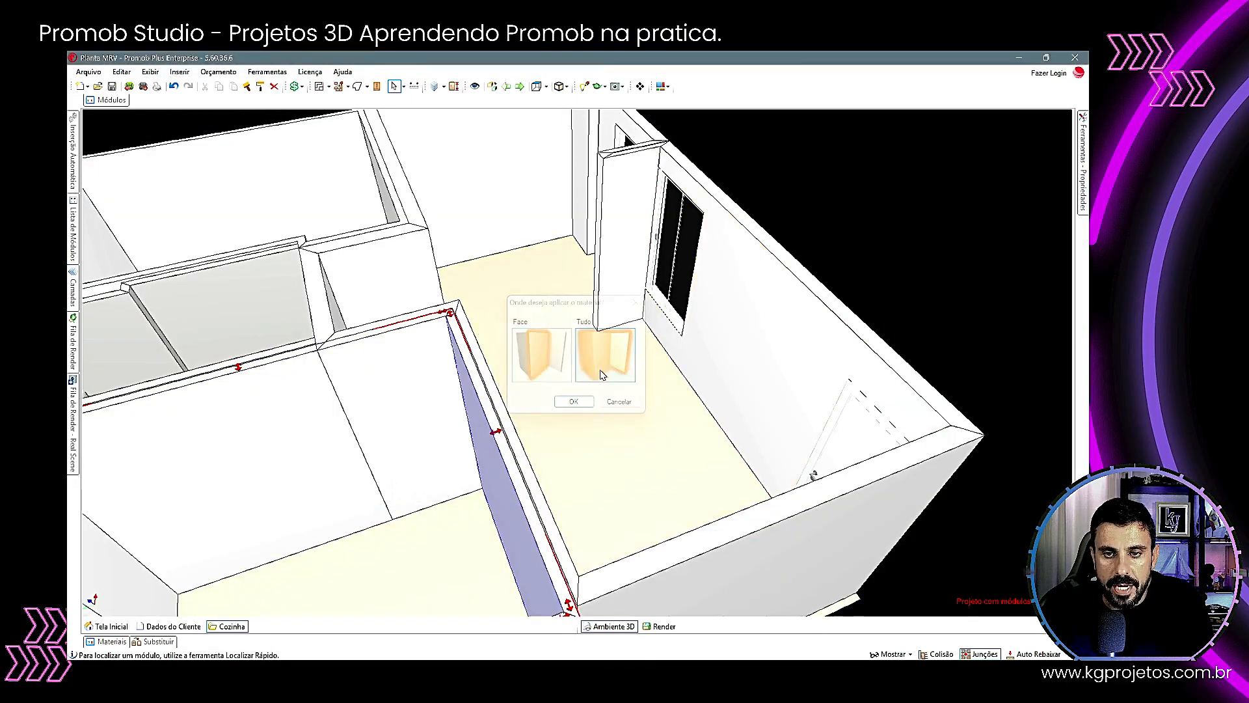
pyautogui.click(589, 397)
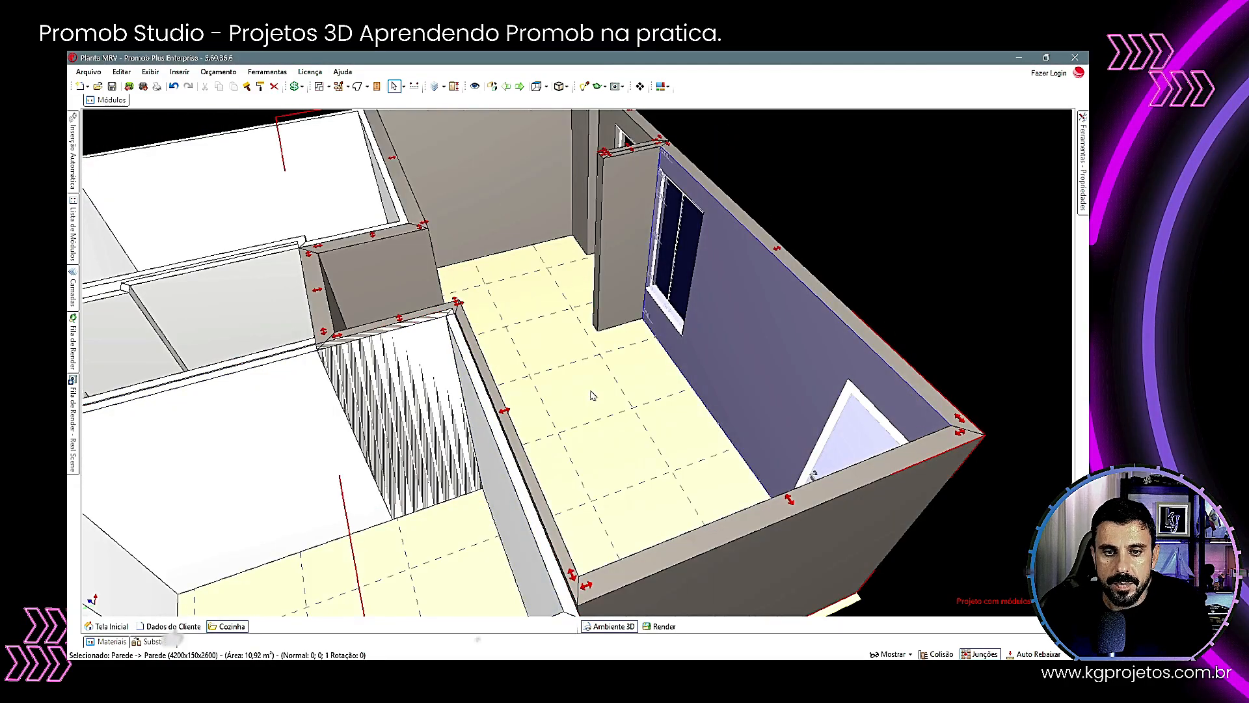
pyautogui.moveTo(689, 249); pyautogui.dragTo(603, 439, button='middle')
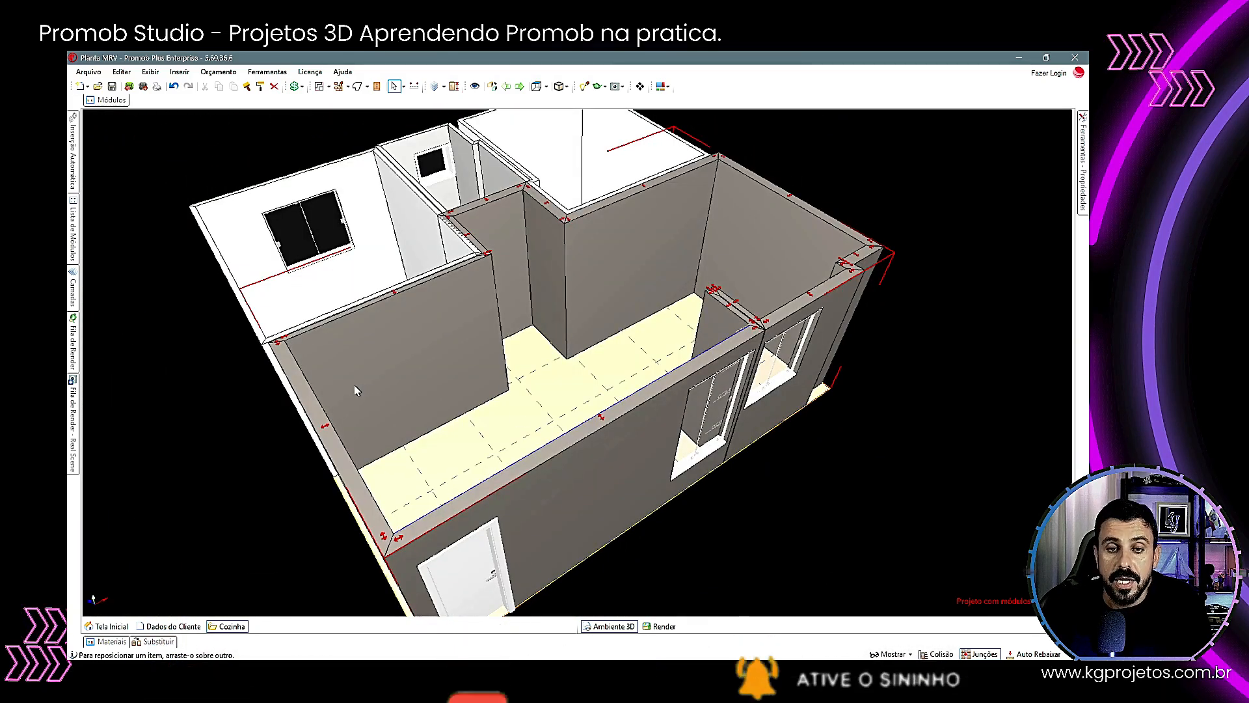
pyautogui.moveTo(474, 481); pyautogui.dragTo(788, 388, button='middle')
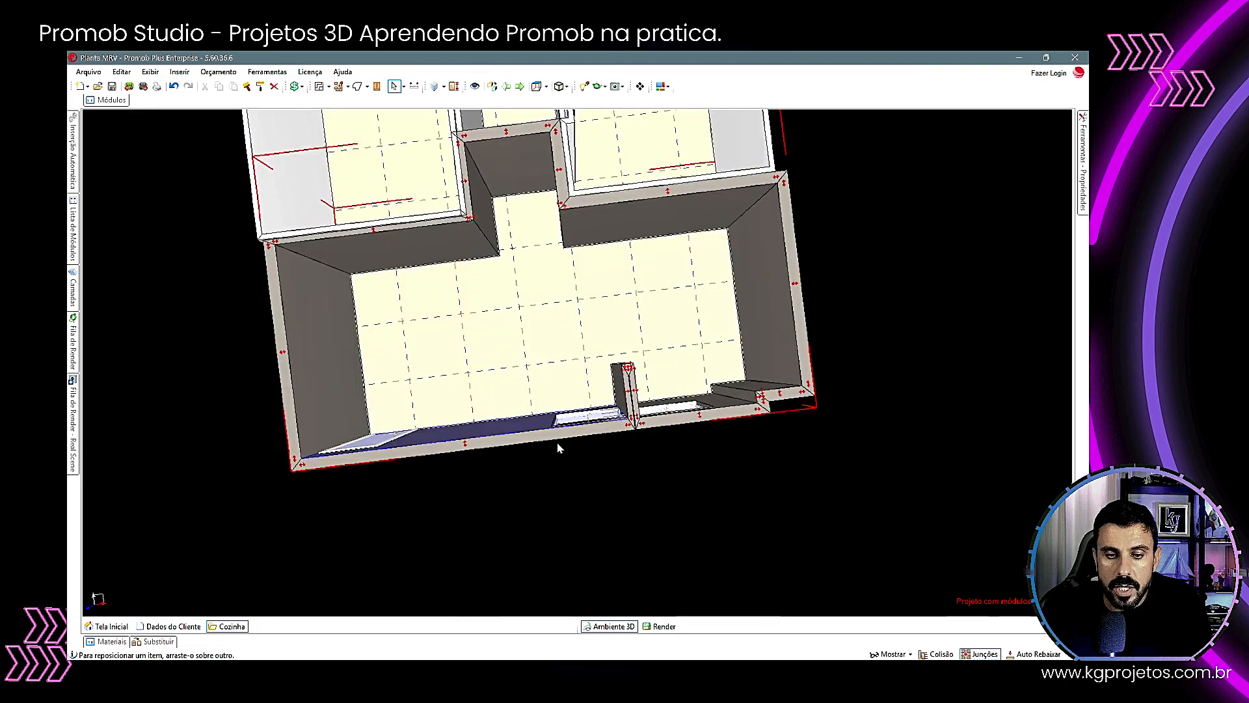
# Toggle the visibility of the bedroom and kitchen/living-room wall groups off and back on.
pyautogui.moveTo(512, 197); pyautogui.dragTo(729, 280, button='middle')
pyautogui.click(730, 280)
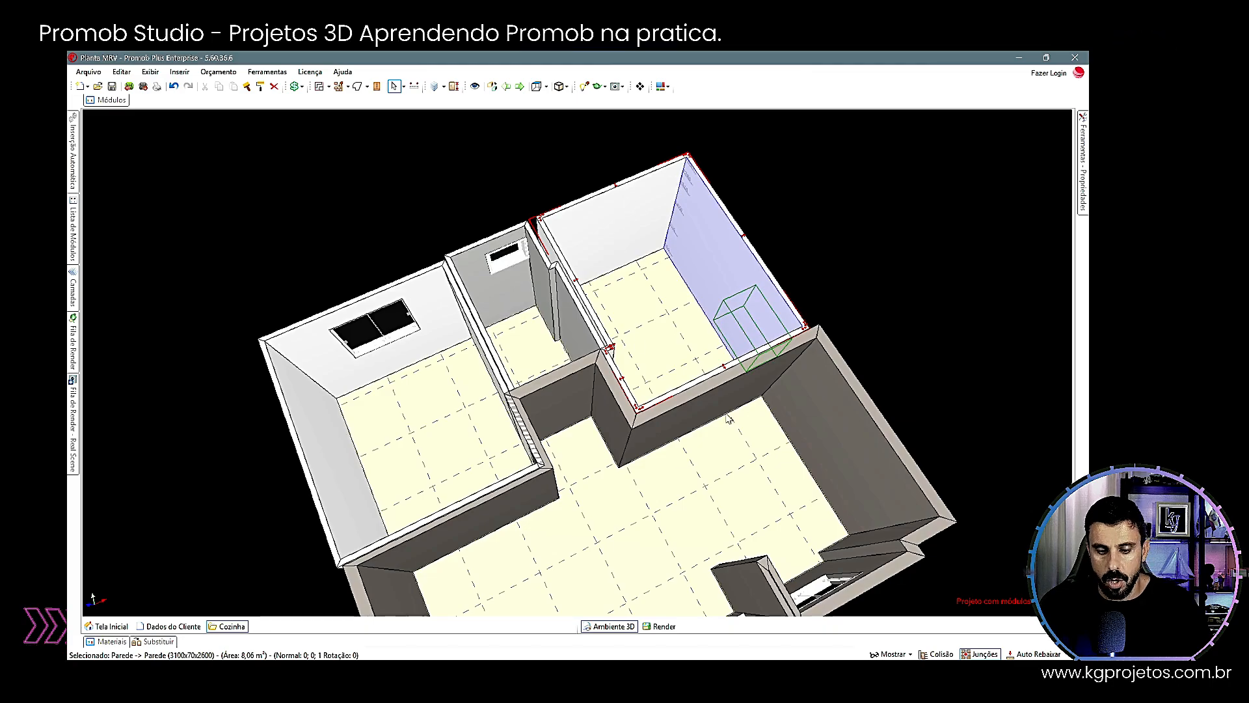
pyautogui.press('Delete')
pyautogui.moveTo(686, 228); pyautogui.dragTo(556, 410, button='middle')
pyautogui.click(390, 218)
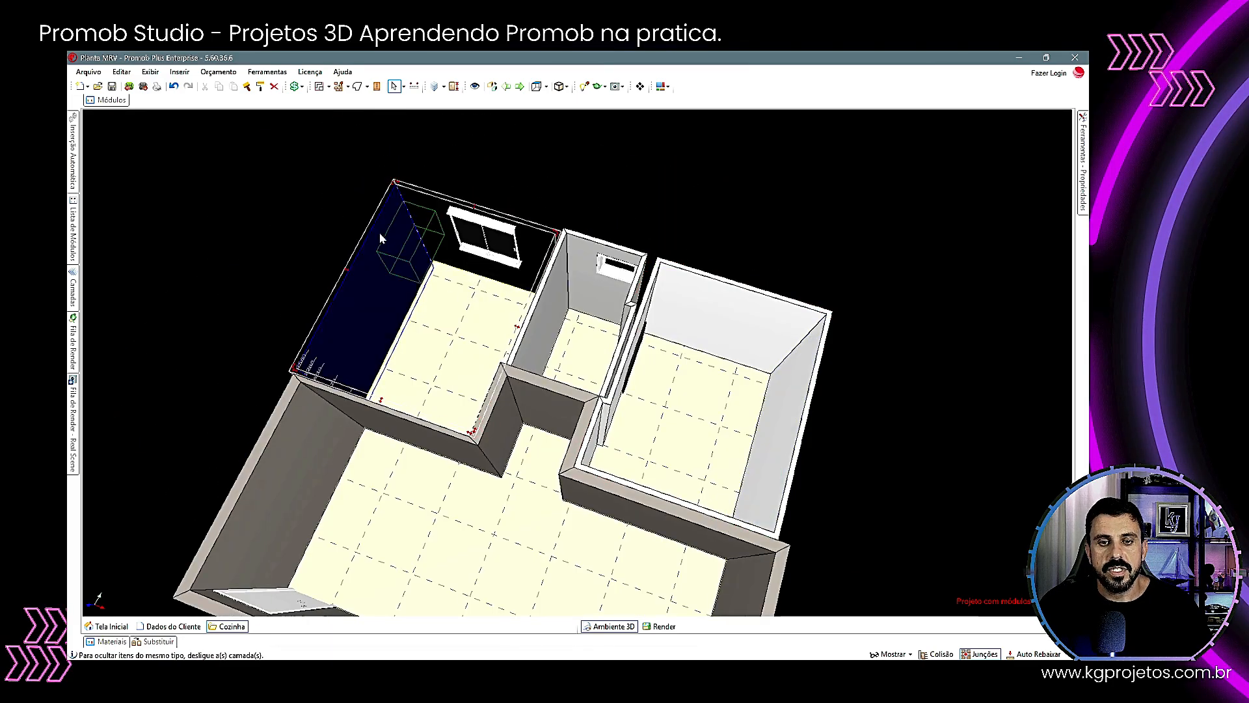
pyautogui.moveTo(441, 408); pyautogui.dragTo(624, 414, button='middle')
pyautogui.click(624, 414)
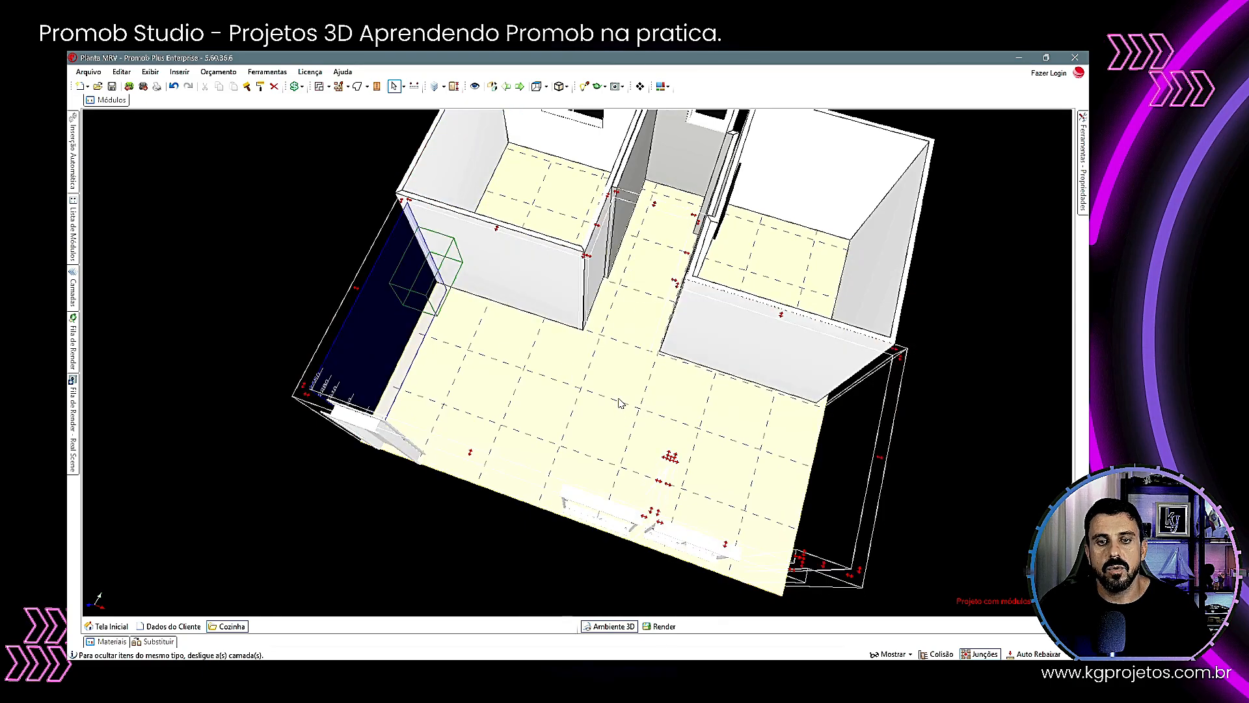
pyautogui.moveTo(624, 414)
pyautogui.mouseDown()
pyautogui.moveTo(542, 370)
pyautogui.moveTo(612, 362)
pyautogui.mouseUp()
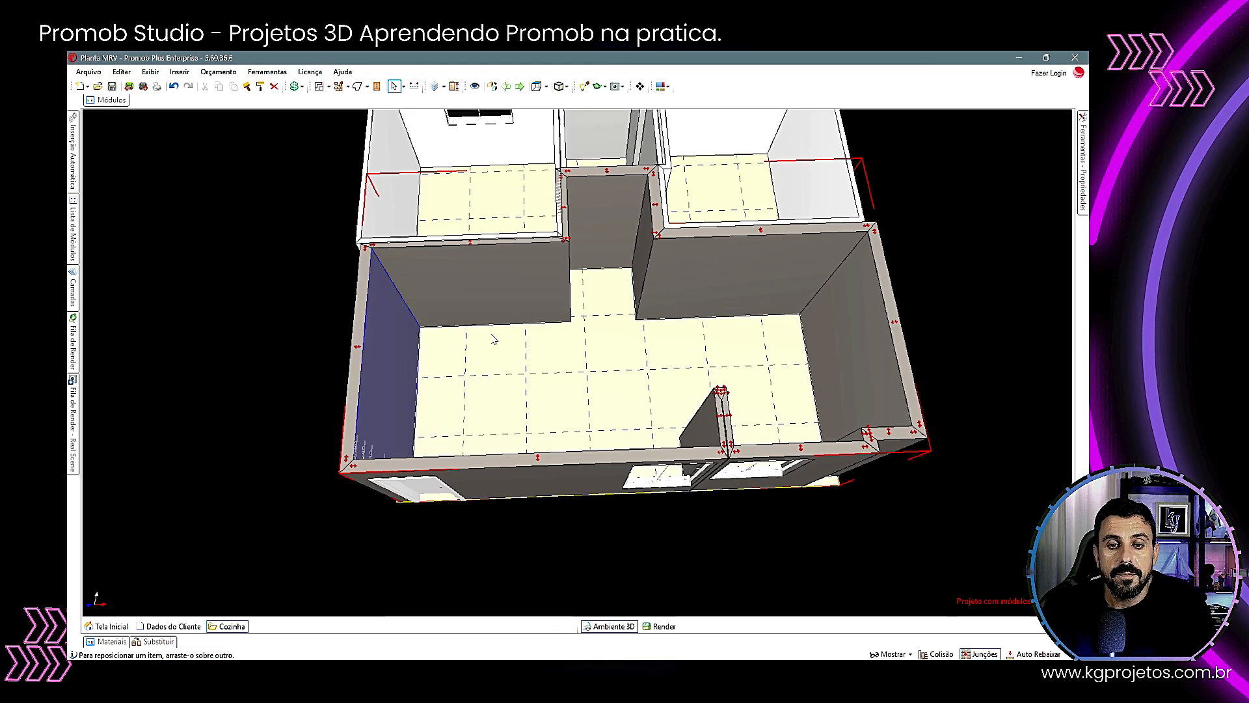
# Examine the wall layout of the main room and the adjoining bedrooms and bathroom.
pyautogui.scroll(3, 583, 370)
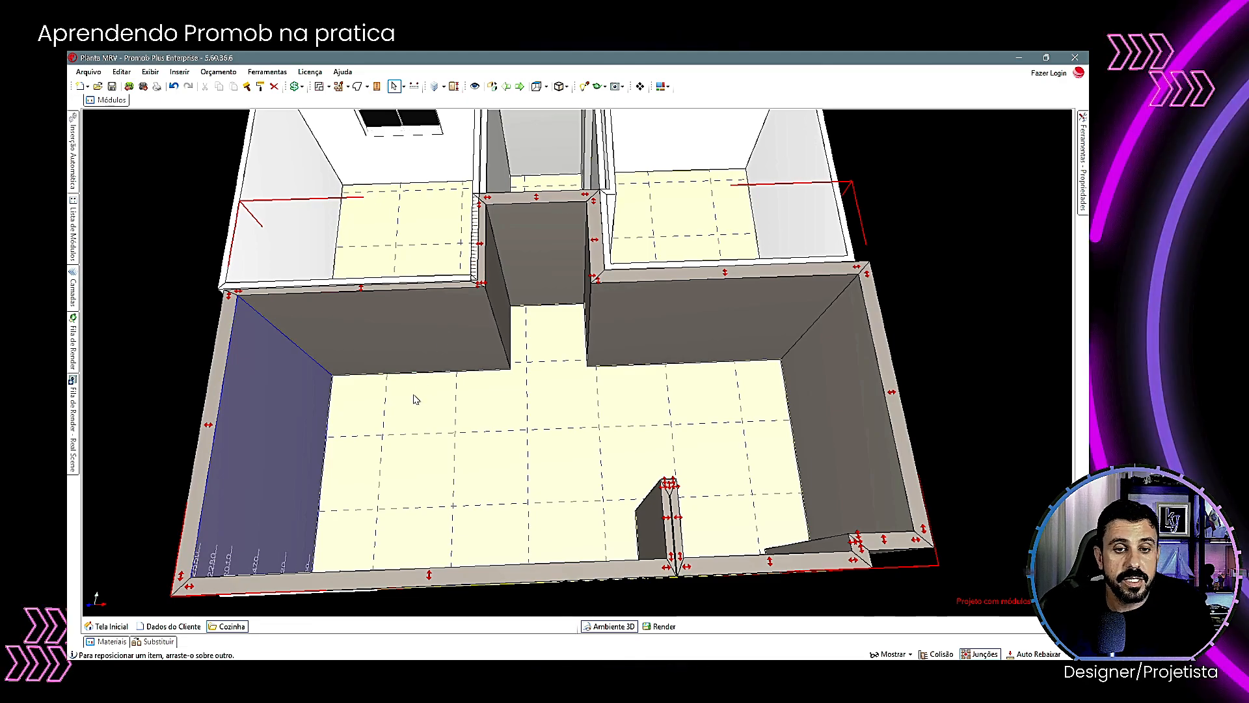
pyautogui.scroll(2, 613, 390)
pyautogui.scroll(2, 592, 390)
pyautogui.scroll(1, 505, 394)
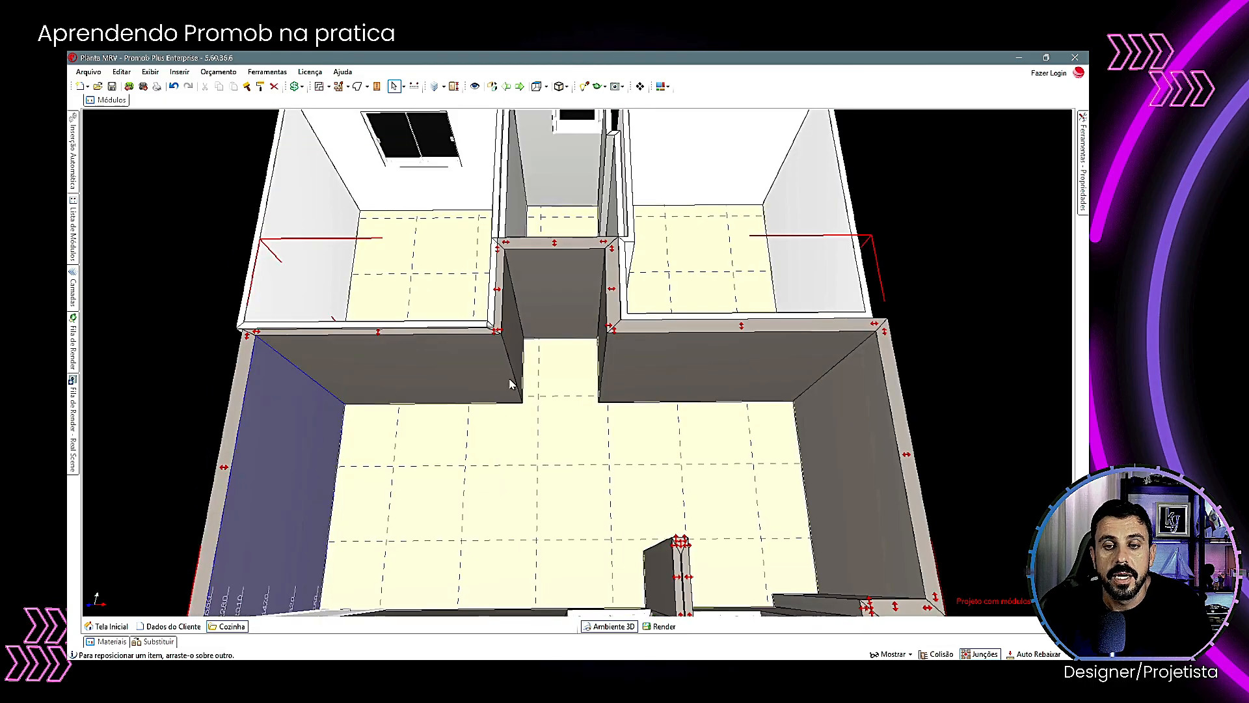
pyautogui.scroll(-2, 355, 260)
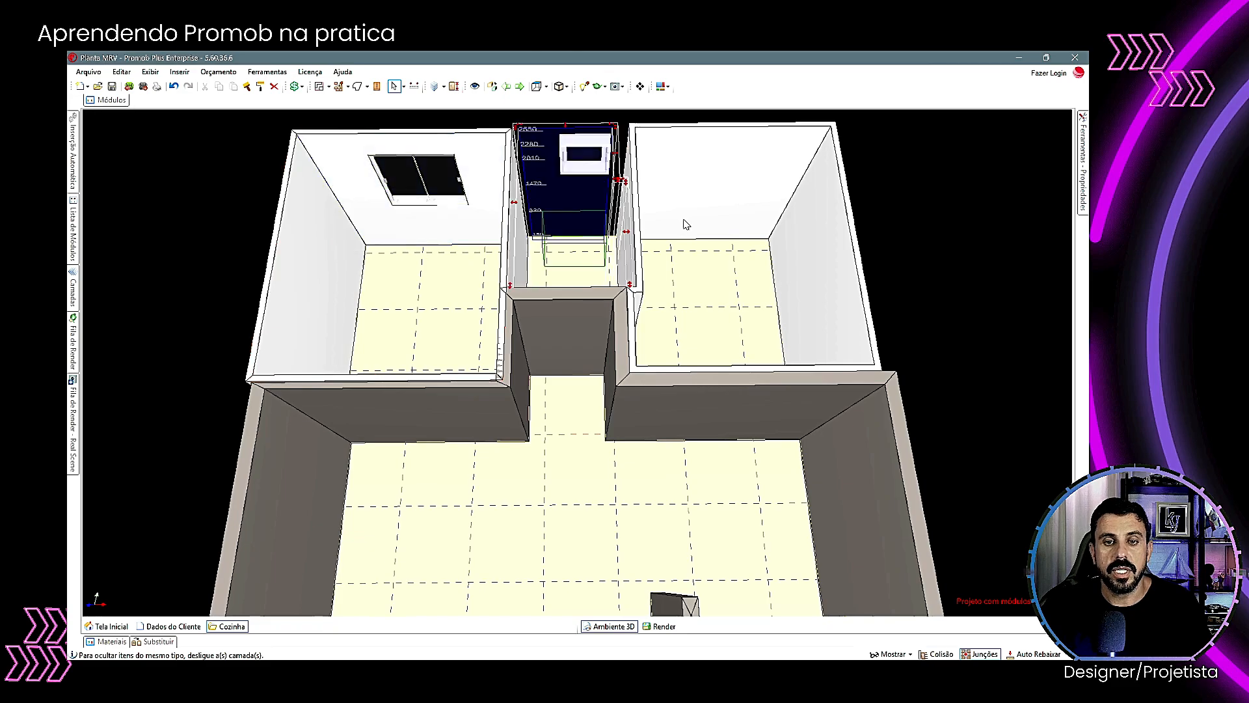
pyautogui.moveTo(475, 408); pyautogui.dragTo(468, 339, button='middle')
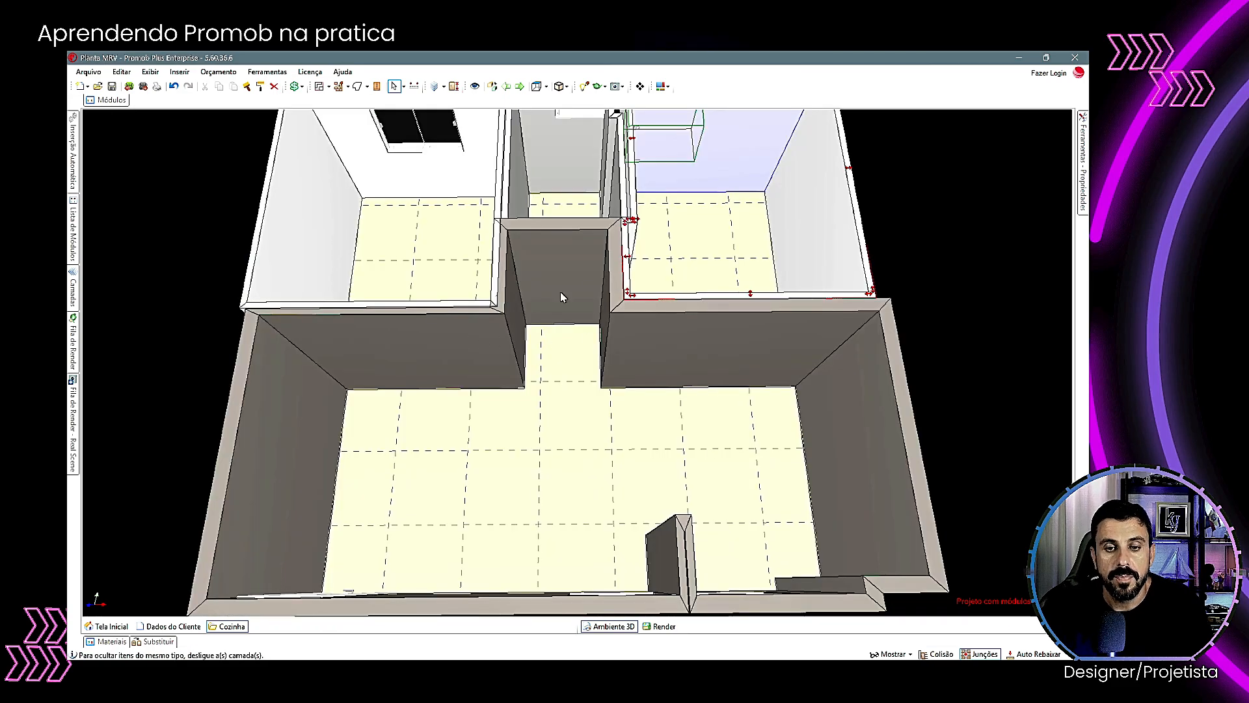
pyautogui.moveTo(595, 385); pyautogui.dragTo(588, 425, button='middle')
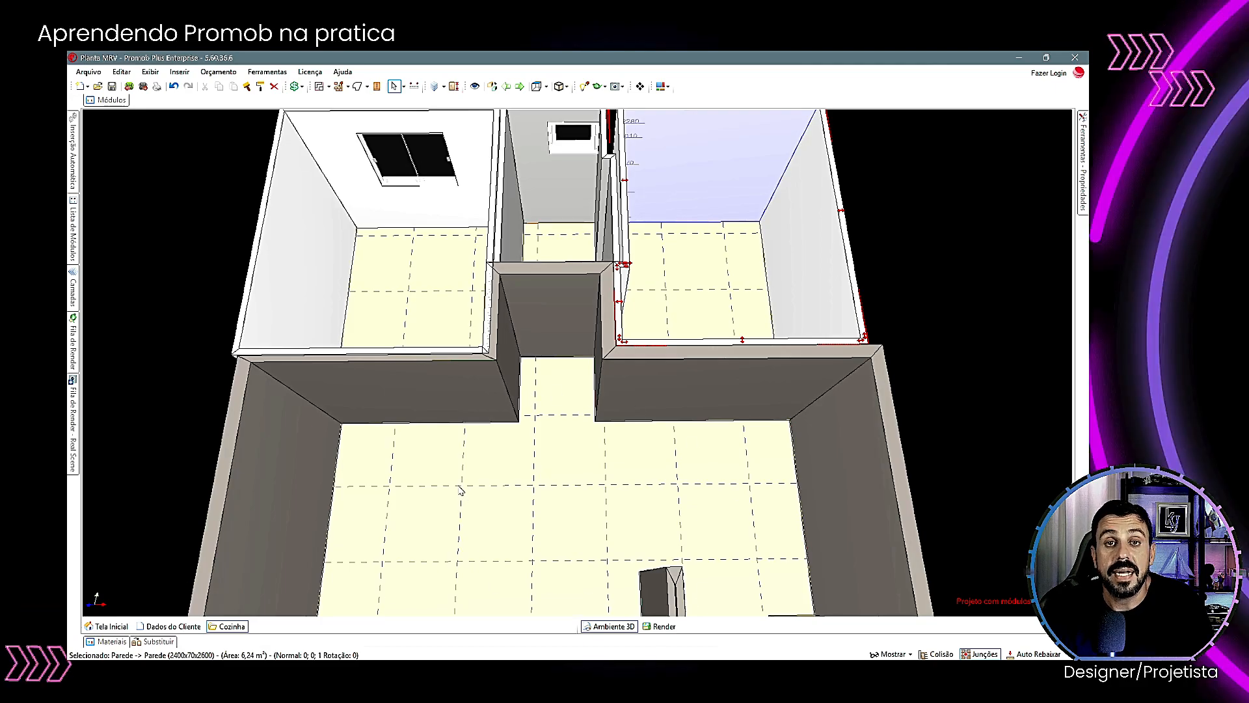
pyautogui.moveTo(447, 492); pyautogui.dragTo(490, 386, button='middle')
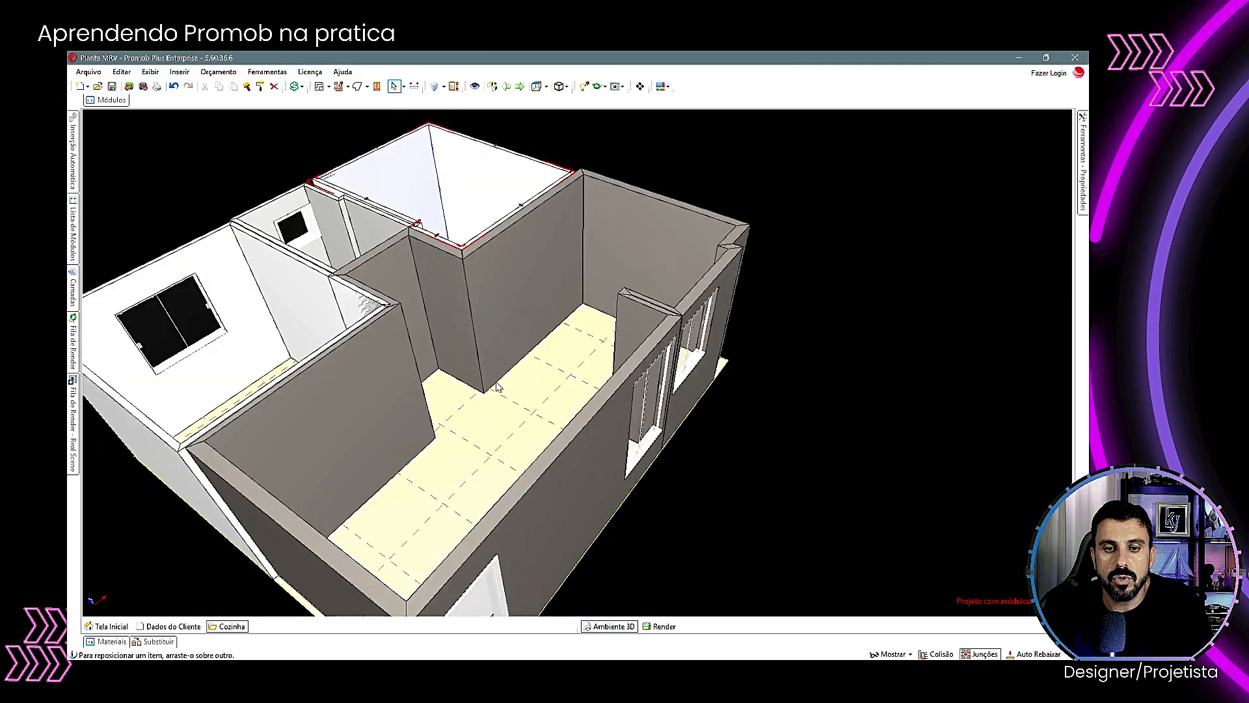
# Open the interior door in the main room to 100°.
pyautogui.scroll(2, 501, 388)
pyautogui.moveTo(550, 359); pyautogui.dragTo(545, 385, button='middle')
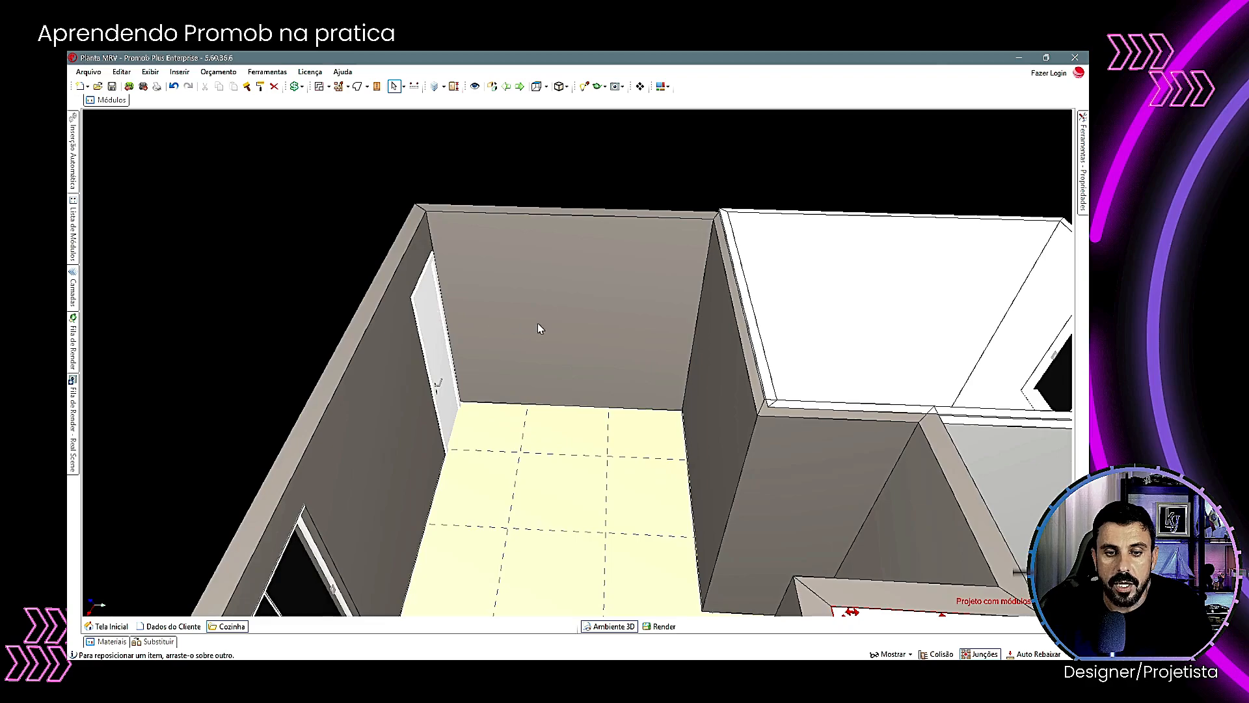
pyautogui.click(436, 337)
pyautogui.moveTo(1085, 164)
pyautogui.click(852, 139)
pyautogui.click(960, 449)
pyautogui.moveTo(959, 449); pyautogui.dragTo(966, 449)
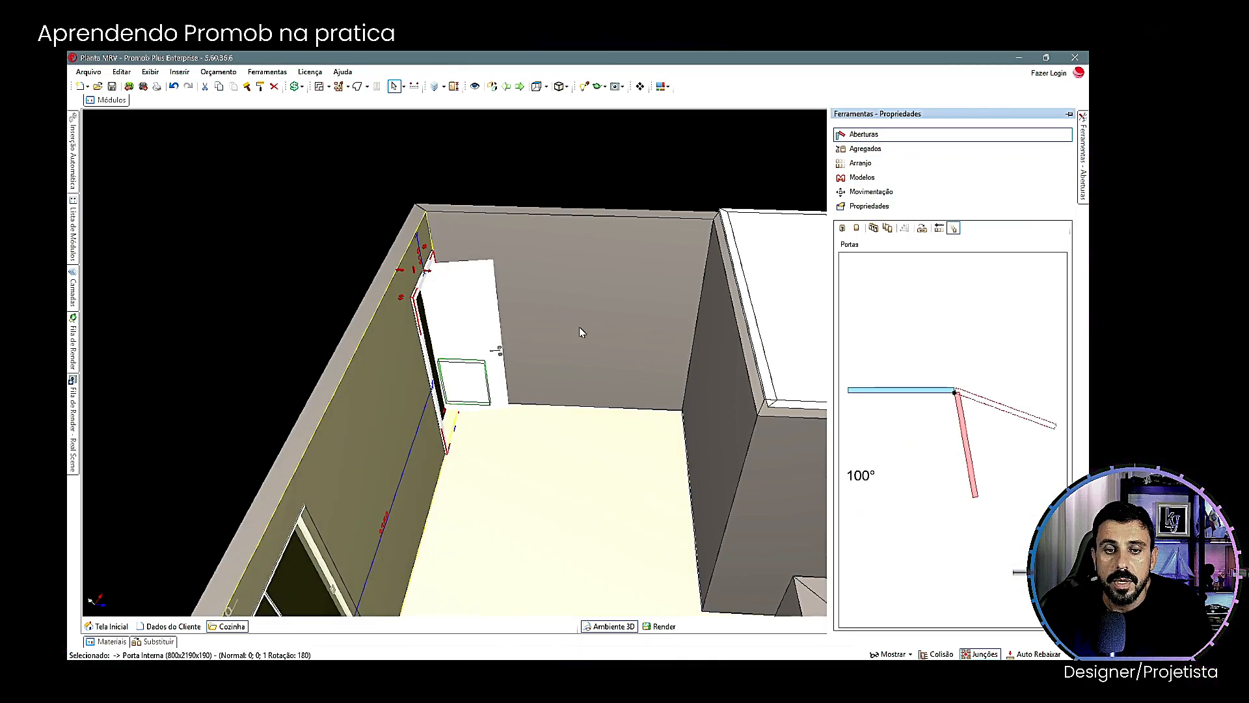
# Edit the strips of the wall behind the open door and add a vertical division at about 700 mm.
pyautogui.moveTo(517, 338); pyautogui.dragTo(518, 340, button='middle')
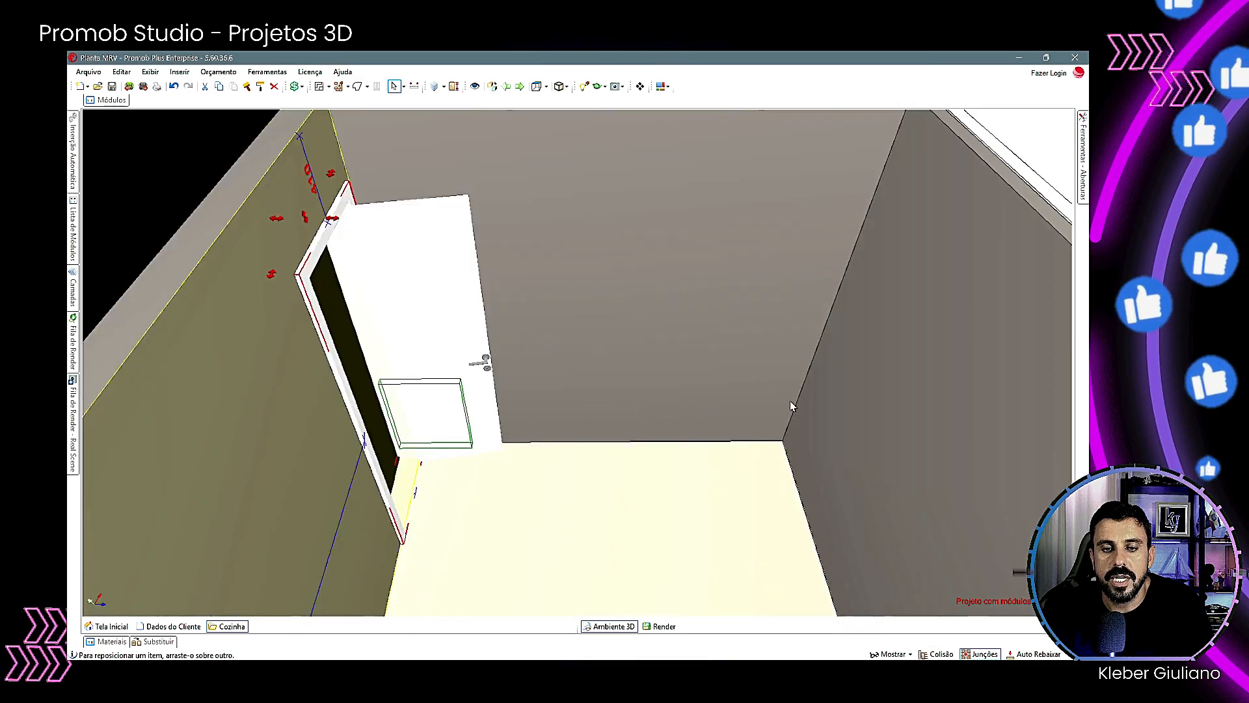
pyautogui.scroll(-3, 798, 413)
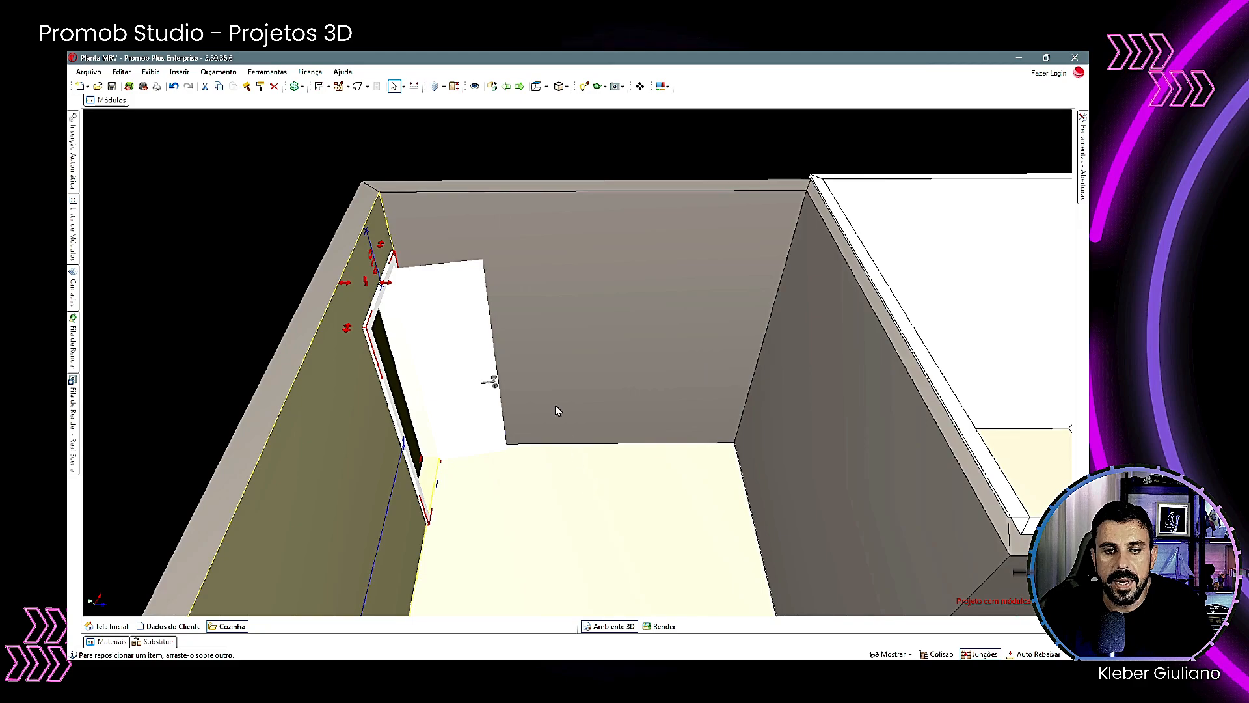
pyautogui.rightClick(525, 283)
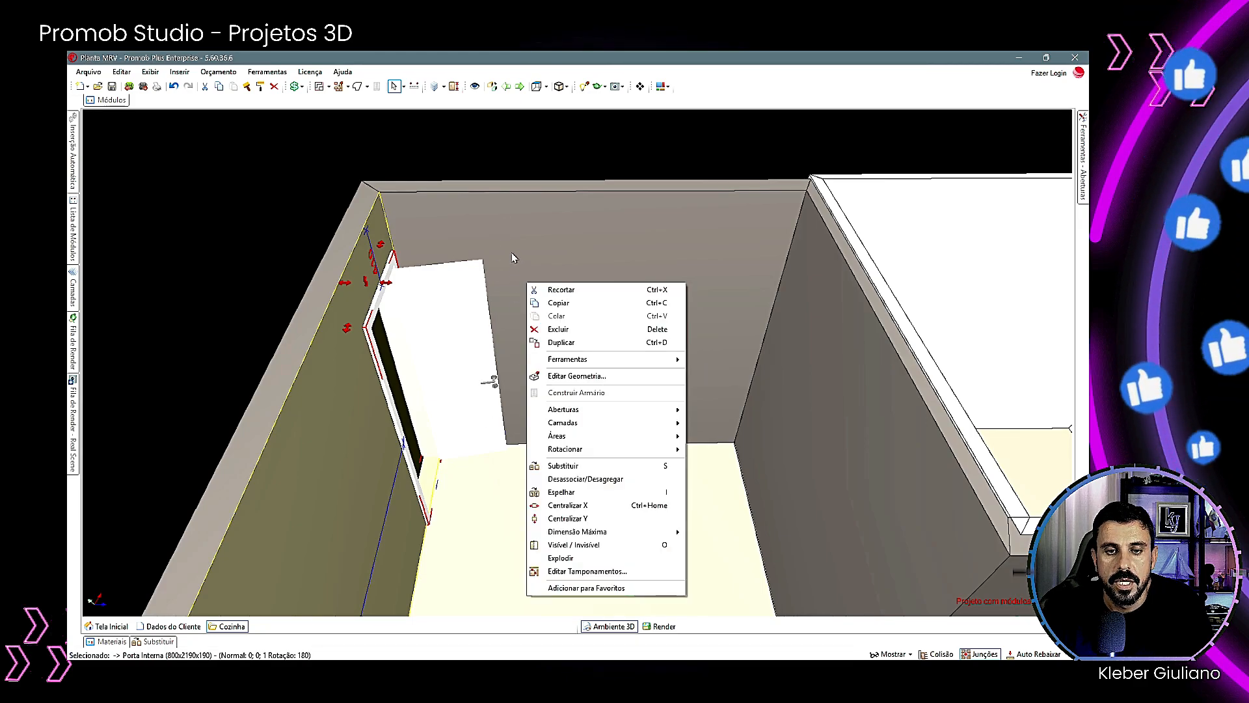
pyautogui.rightClick(512, 254)
pyautogui.click(512, 223)
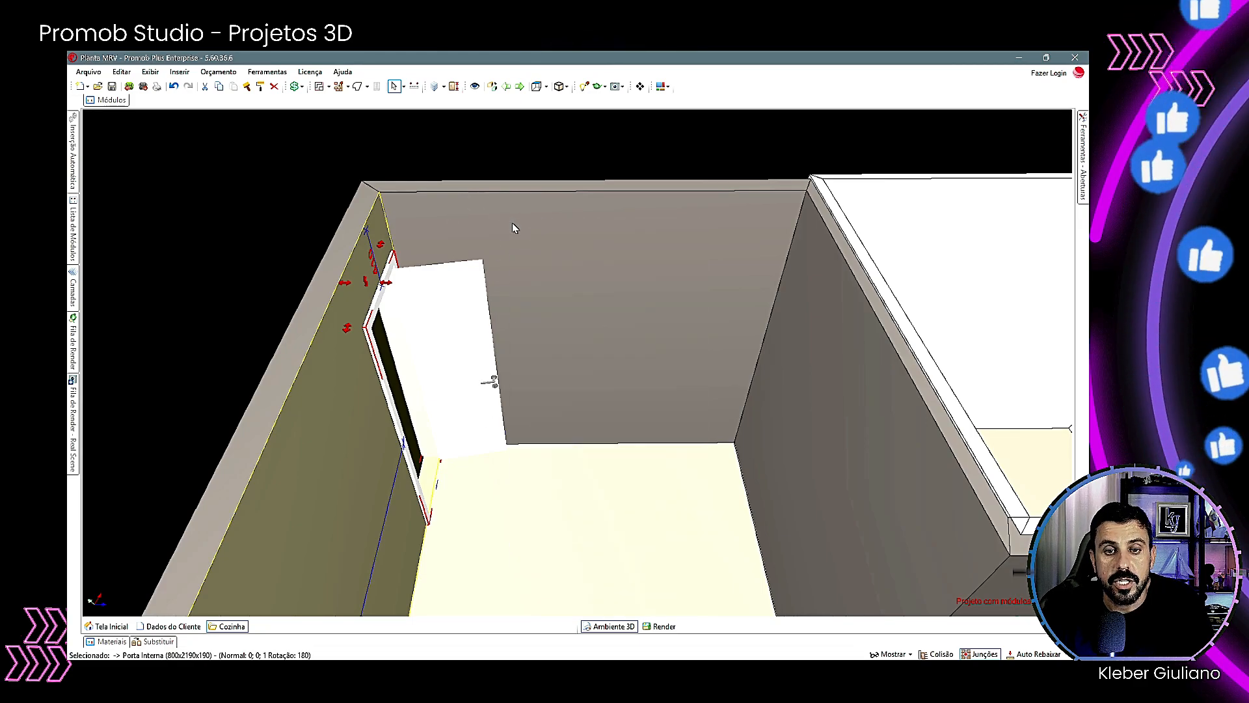
pyautogui.click(533, 233)
pyautogui.rightClick(533, 231)
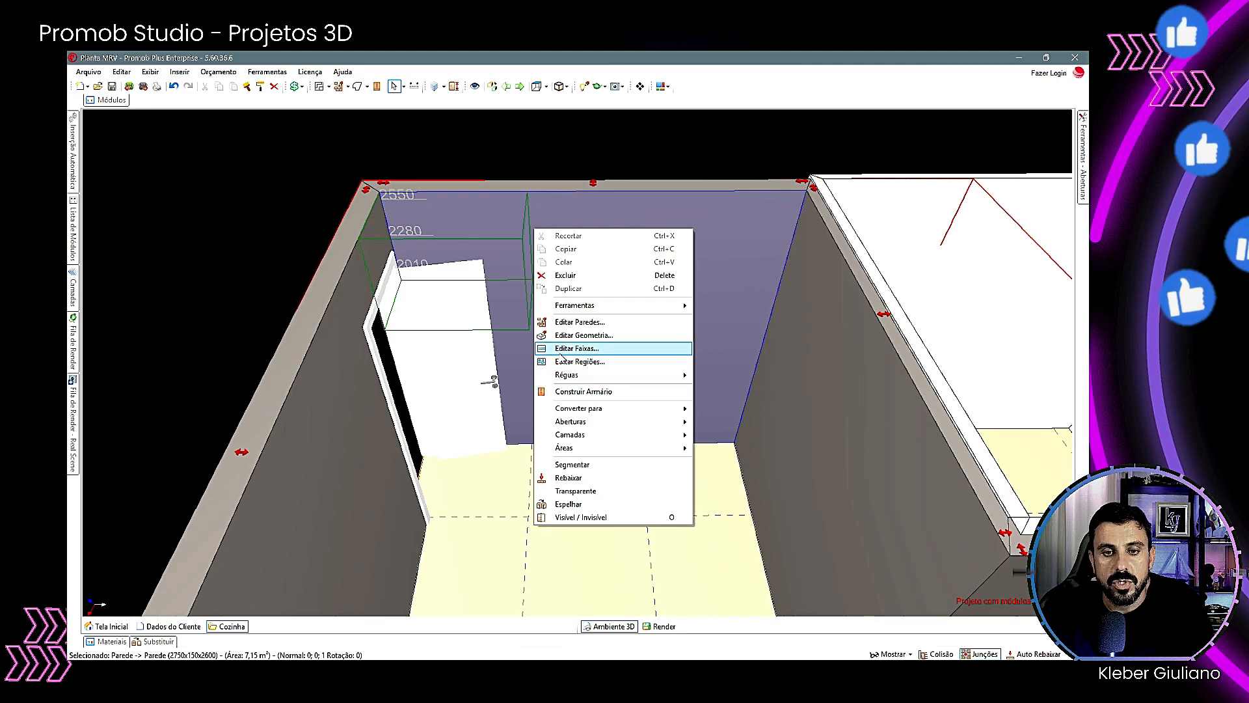
pyautogui.click(577, 349)
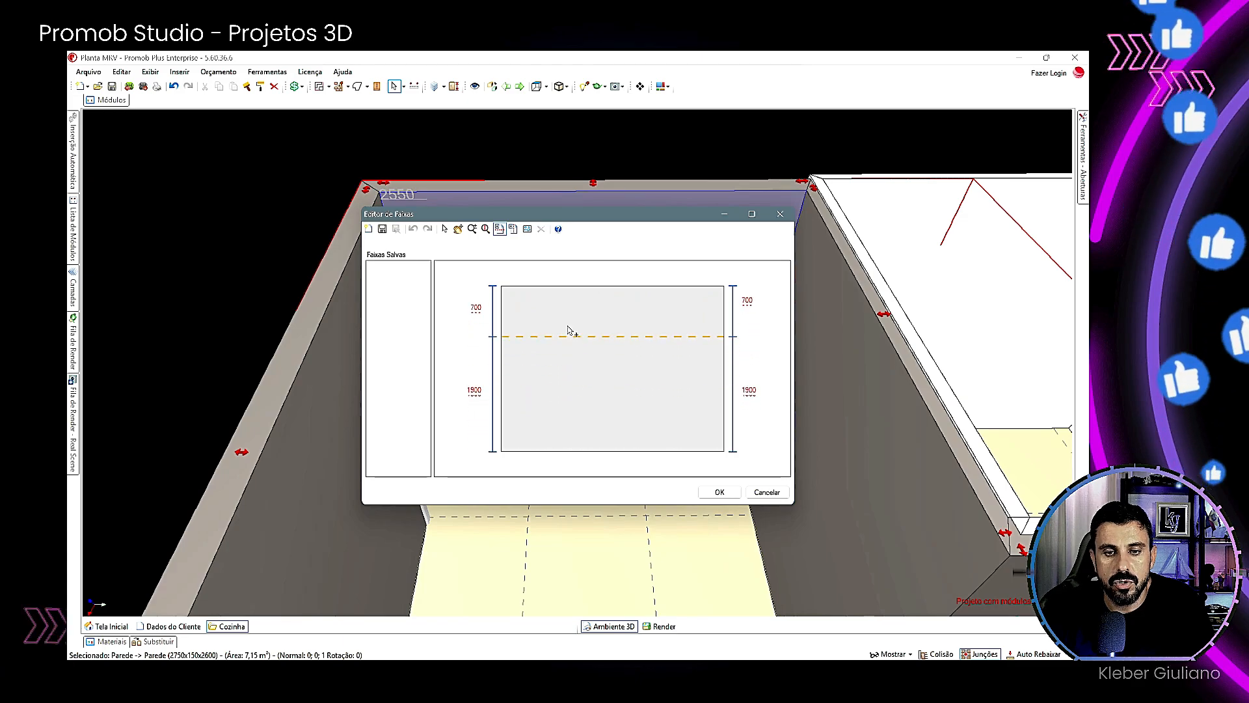
pyautogui.click(513, 229)
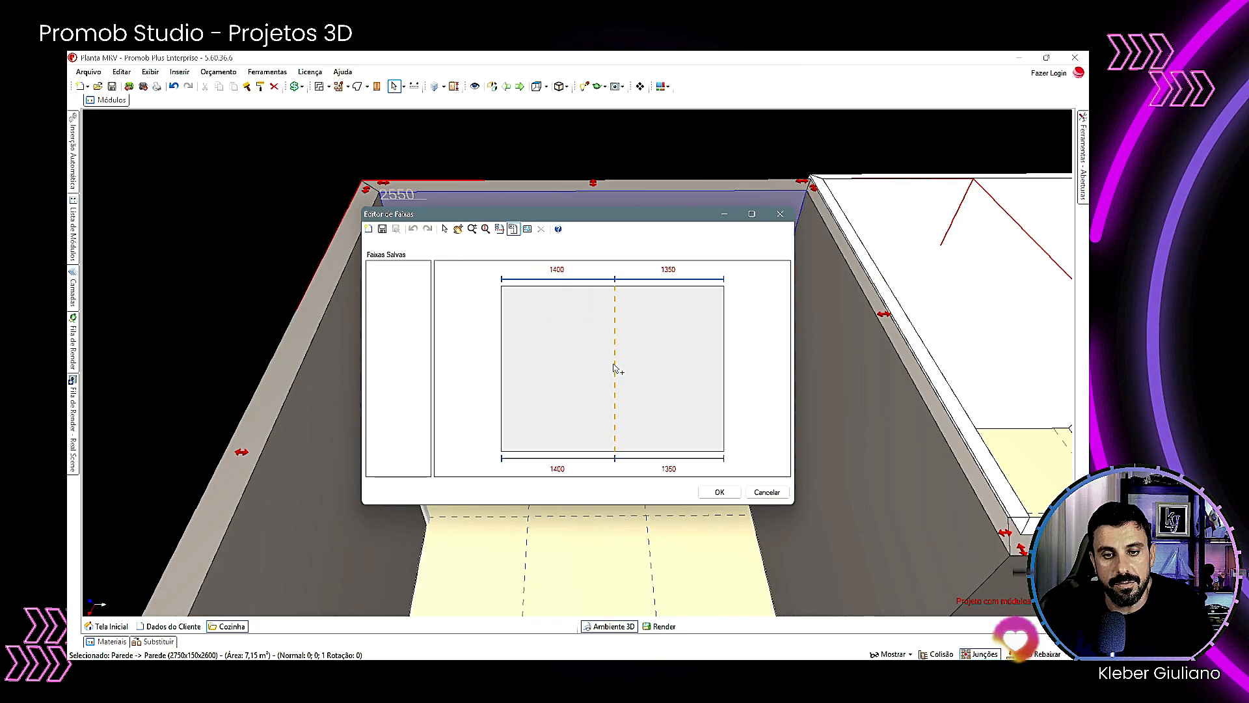
pyautogui.click(558, 368)
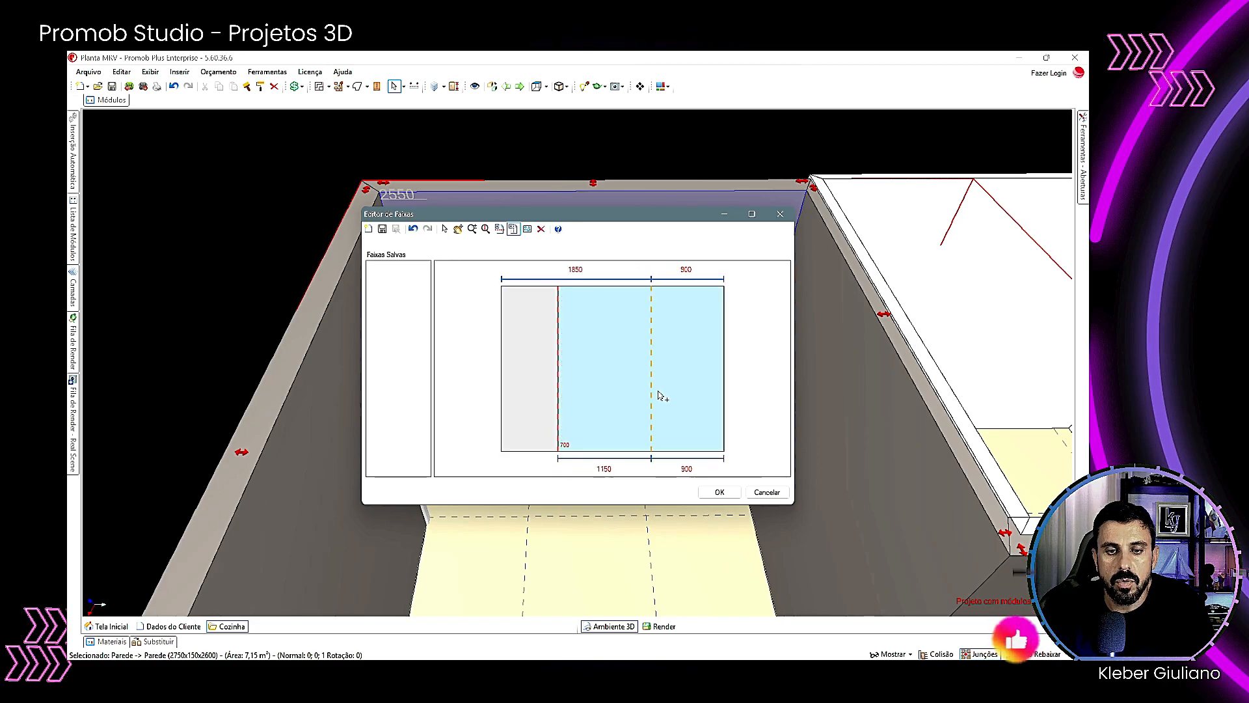
# Set the vertical division 900 mm from the door-side end of the wall and apply the strip edit.
pyautogui.click(444, 229)
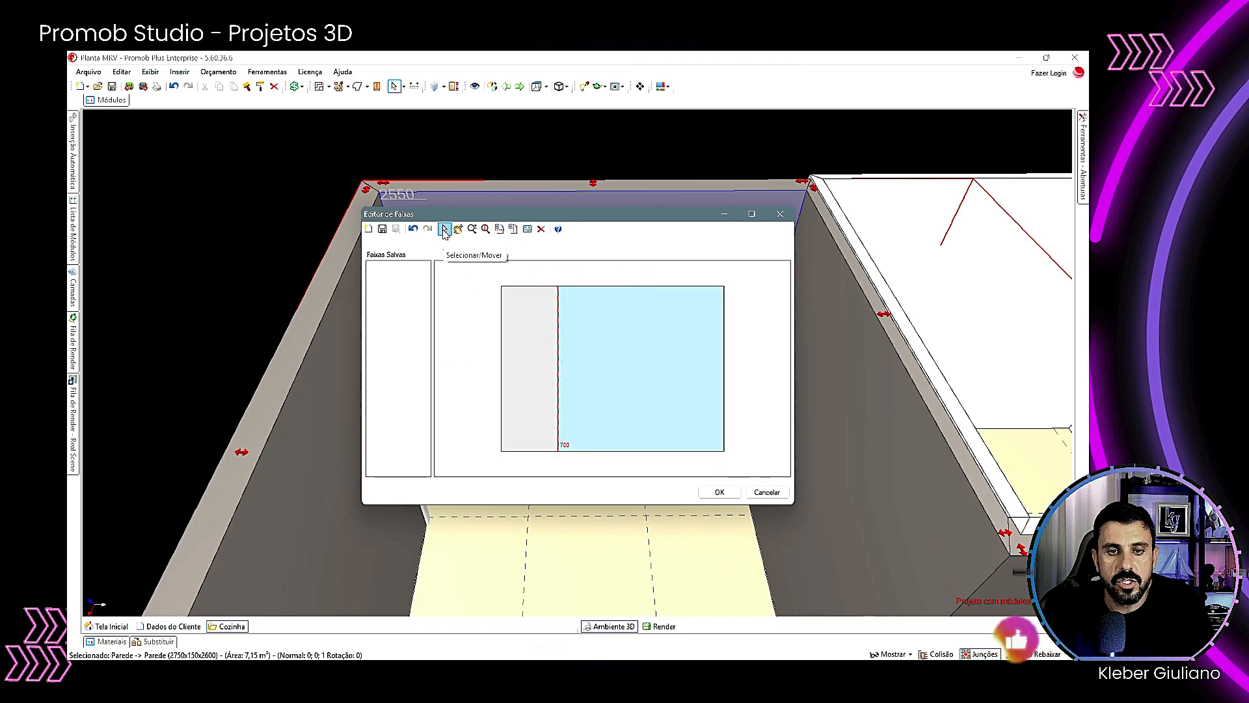
pyautogui.click(559, 358)
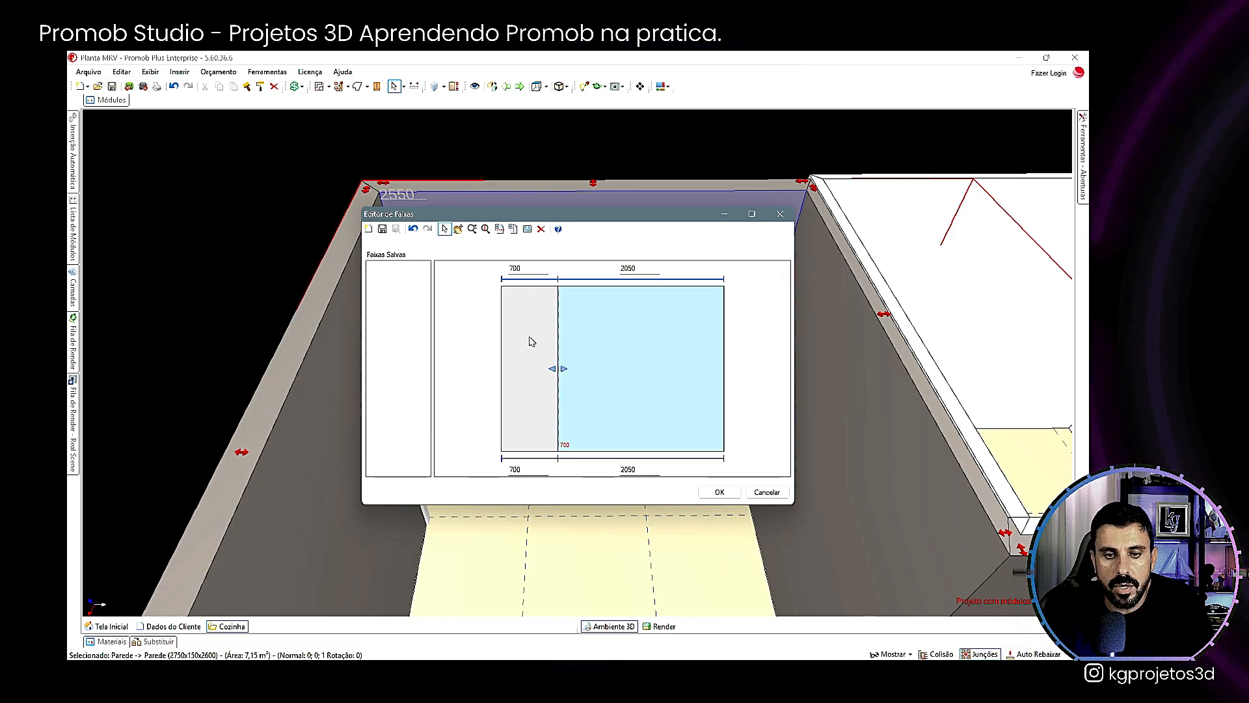
pyautogui.doubleClick(514, 469)
pyautogui.write('900')
pyautogui.press('Return')
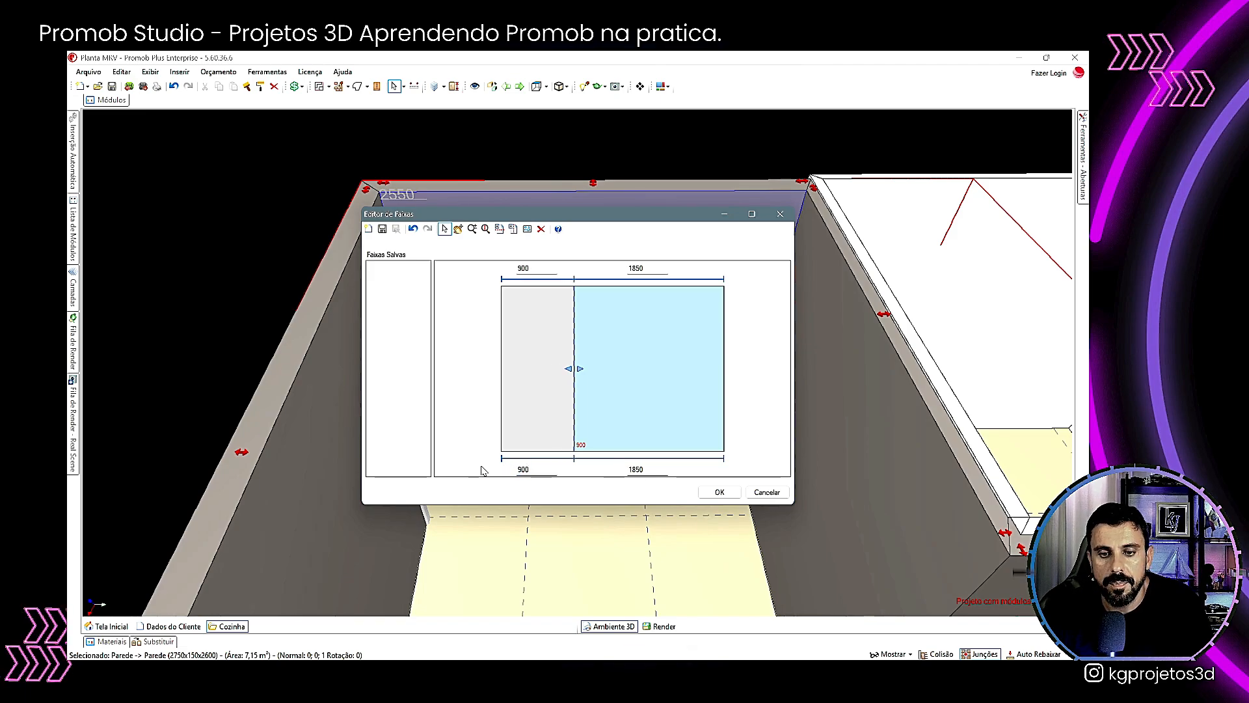
pyautogui.click(717, 493)
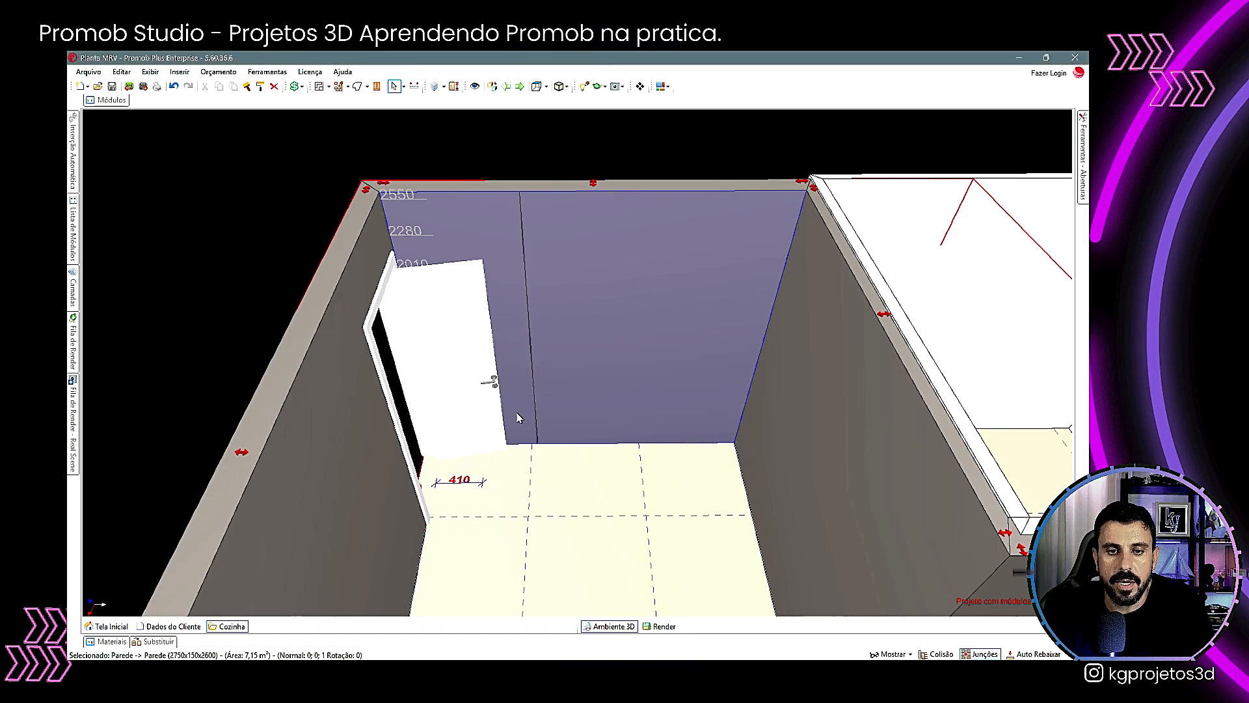
pyautogui.click(427, 321)
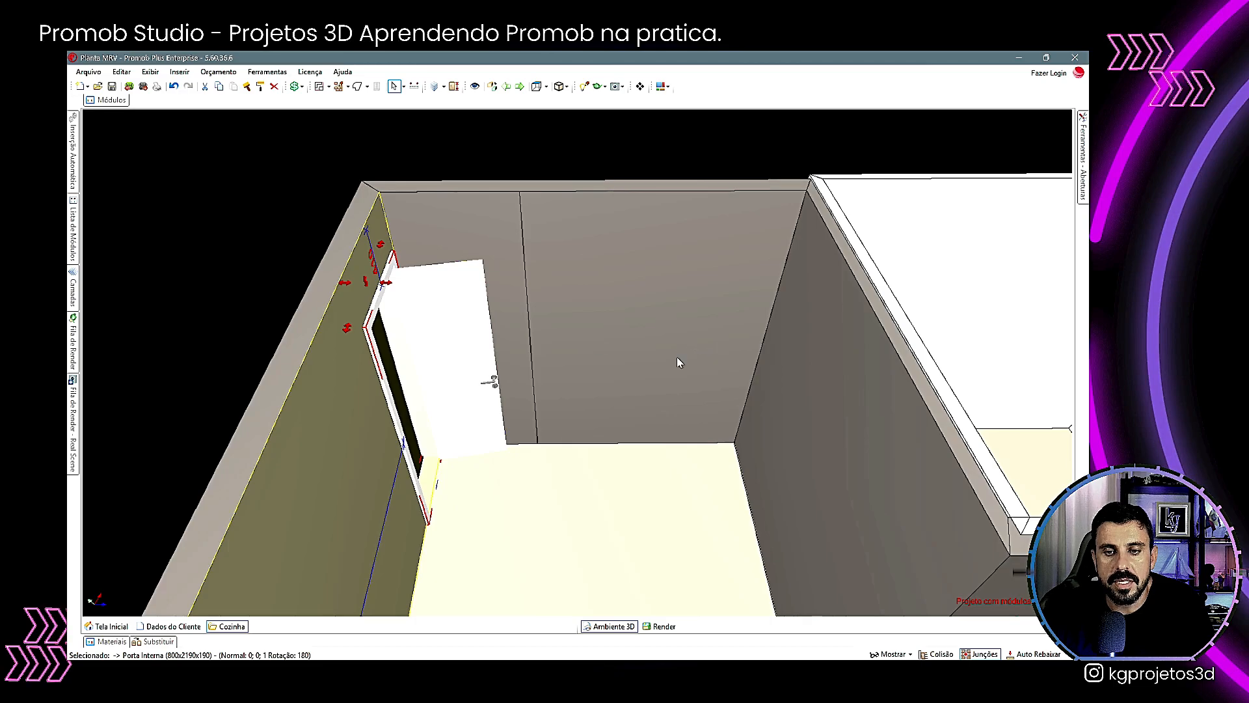
pyautogui.moveTo(548, 399); pyautogui.dragTo(539, 369, button='middle')
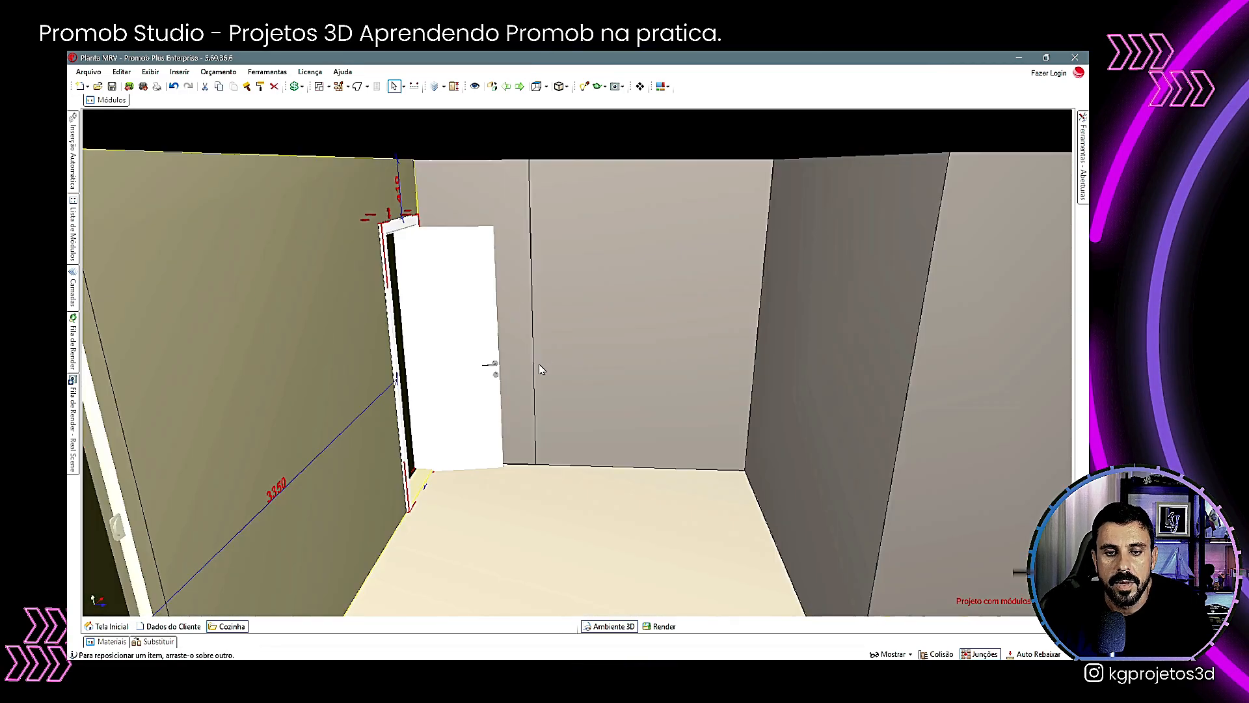
# Edit the strips of the wall containing the window and interior door and add a horizontal division at about 450 mm.
pyautogui.moveTo(544, 516); pyautogui.dragTo(586, 382, button='middle')
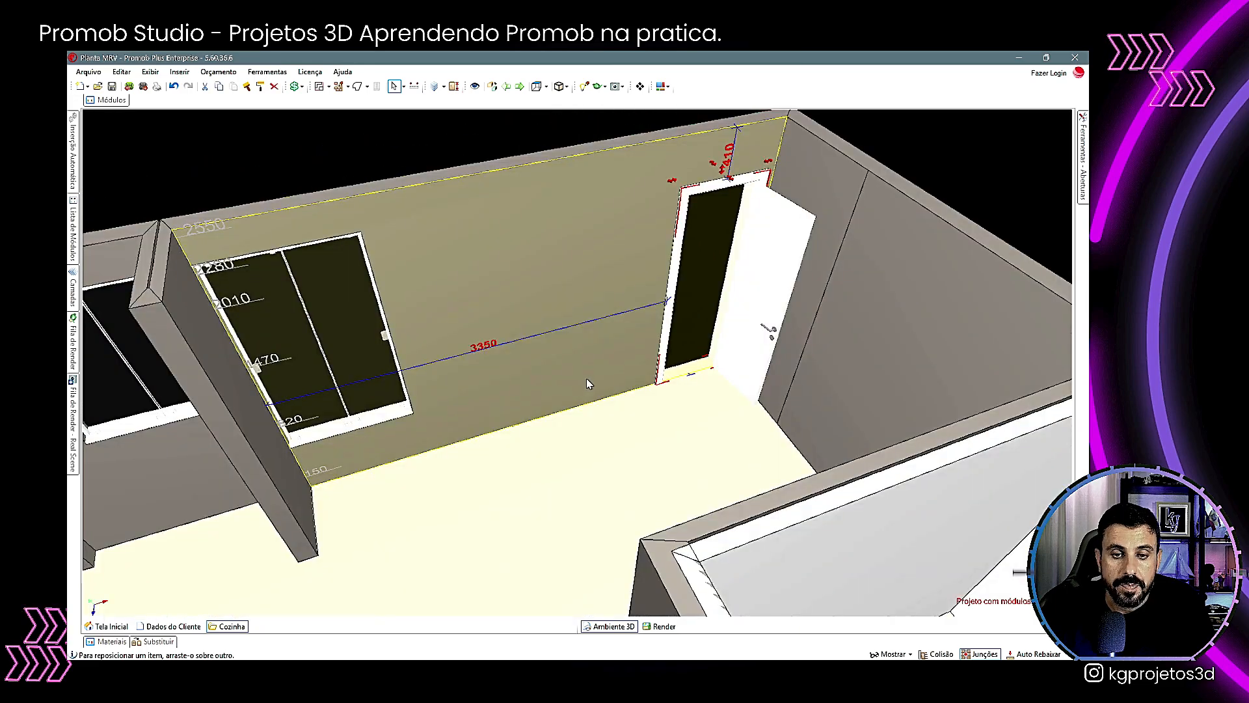
pyautogui.rightClick(527, 268)
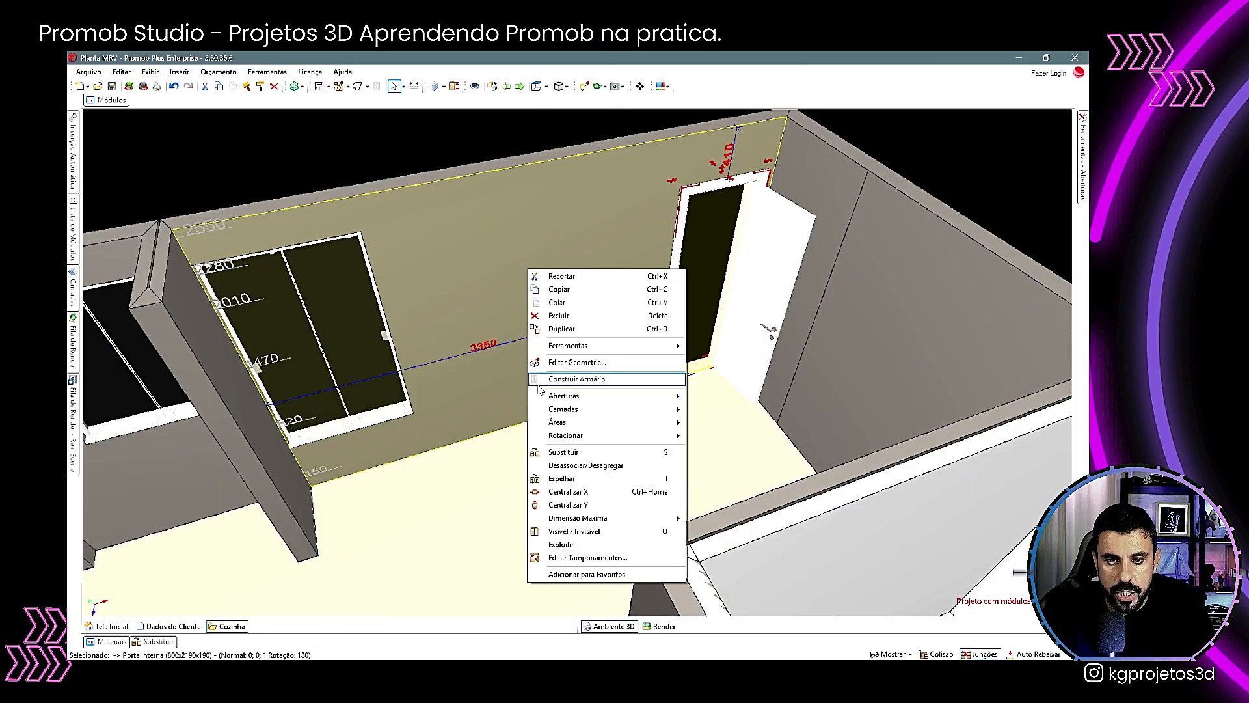
pyautogui.click(470, 298)
pyautogui.rightClick(482, 275)
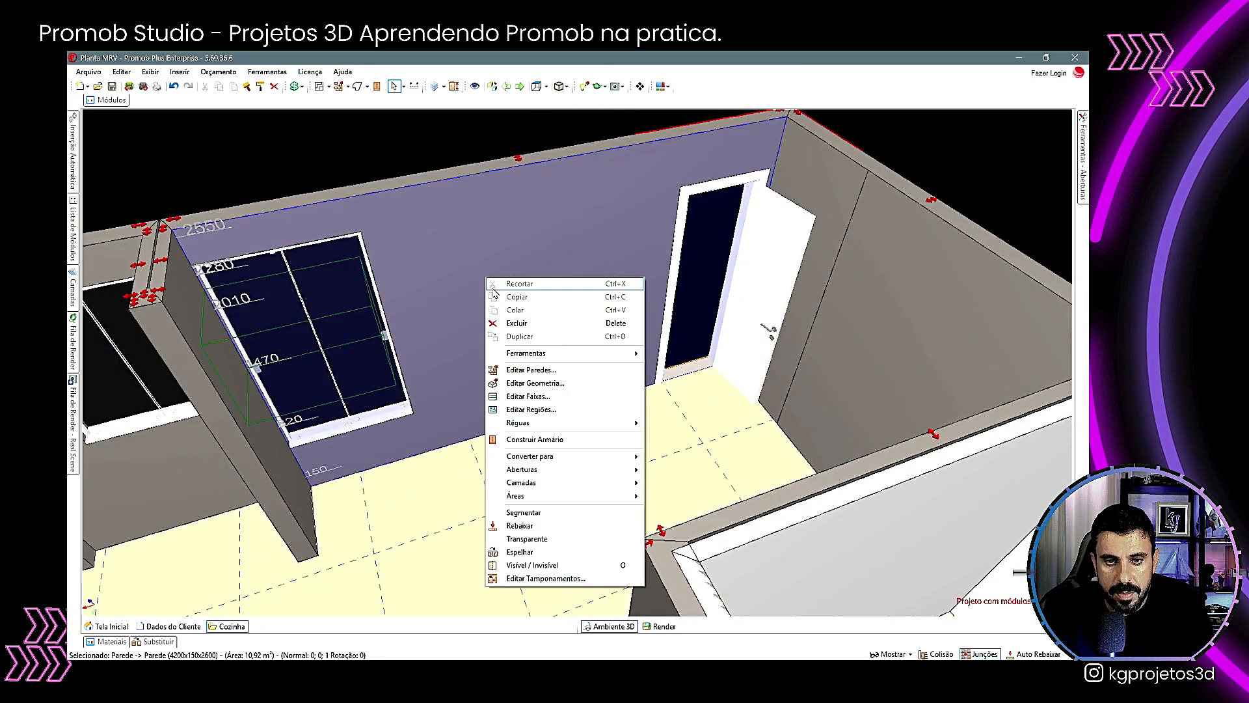
pyautogui.click(540, 399)
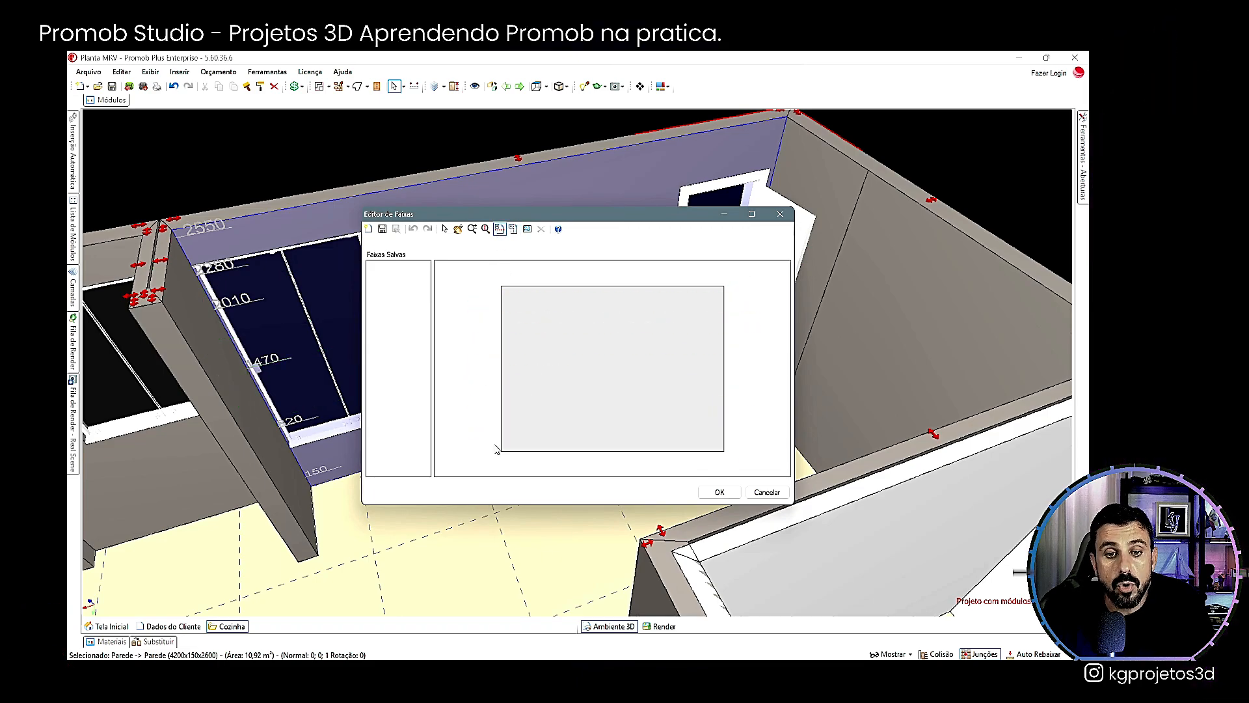
pyautogui.click(595, 424)
pyautogui.click(444, 229)
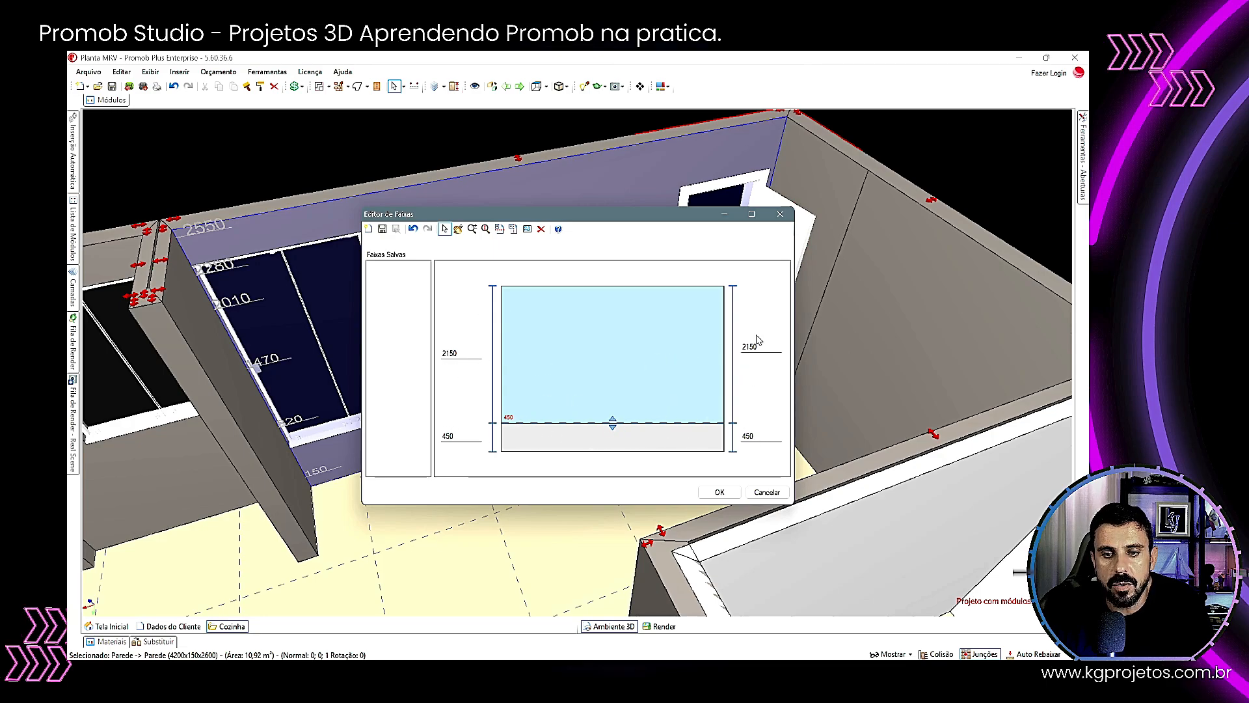
# Set the horizontal division to 100 mm above the floor and apply the strip edit.
pyautogui.write('00')
pyautogui.press('Return')
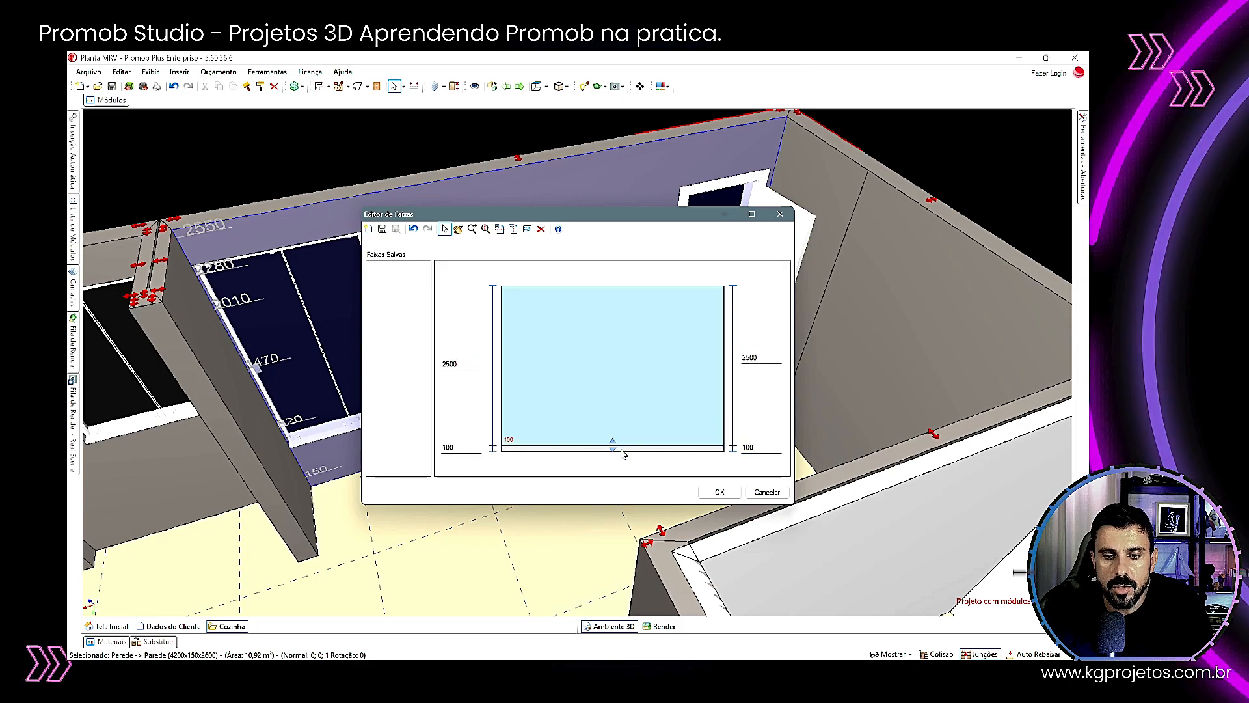
pyautogui.click(720, 492)
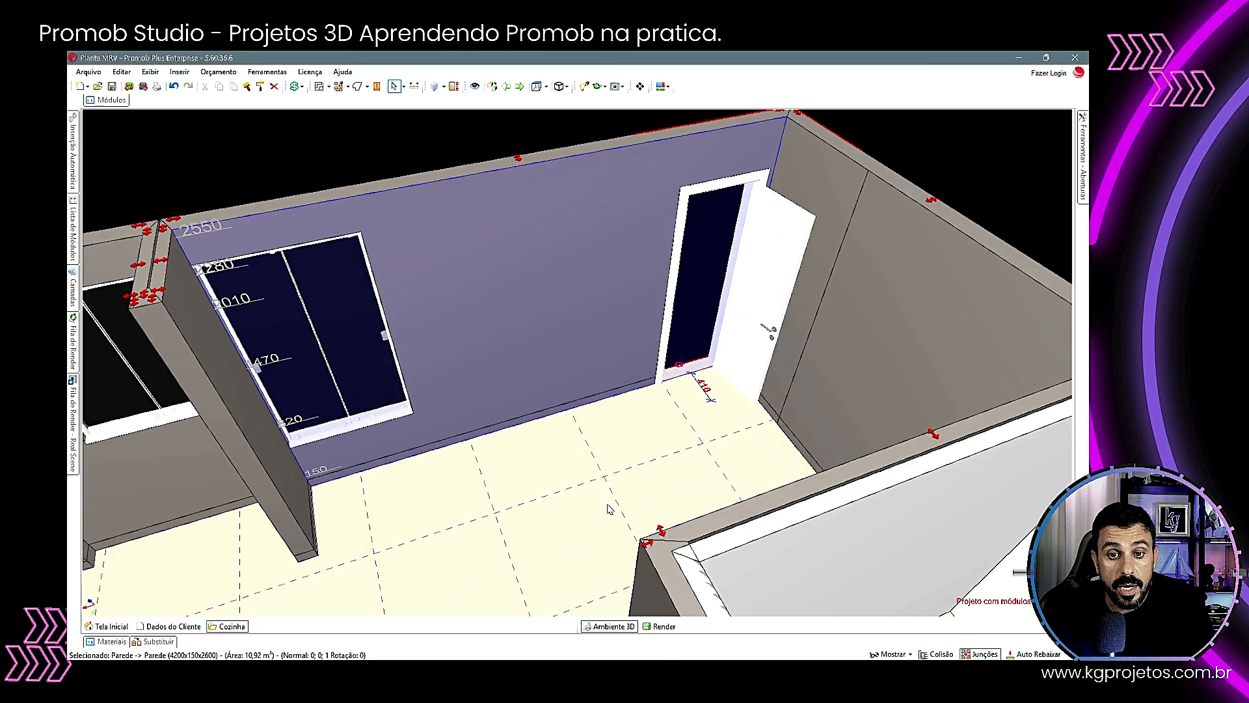
# Examine how the baseboard strip runs along the walls of the main room and the adjoining rooms.
pyautogui.moveTo(847, 408); pyautogui.dragTo(588, 412, button='middle')
pyautogui.moveTo(695, 297); pyautogui.dragTo(381, 385, button='middle')
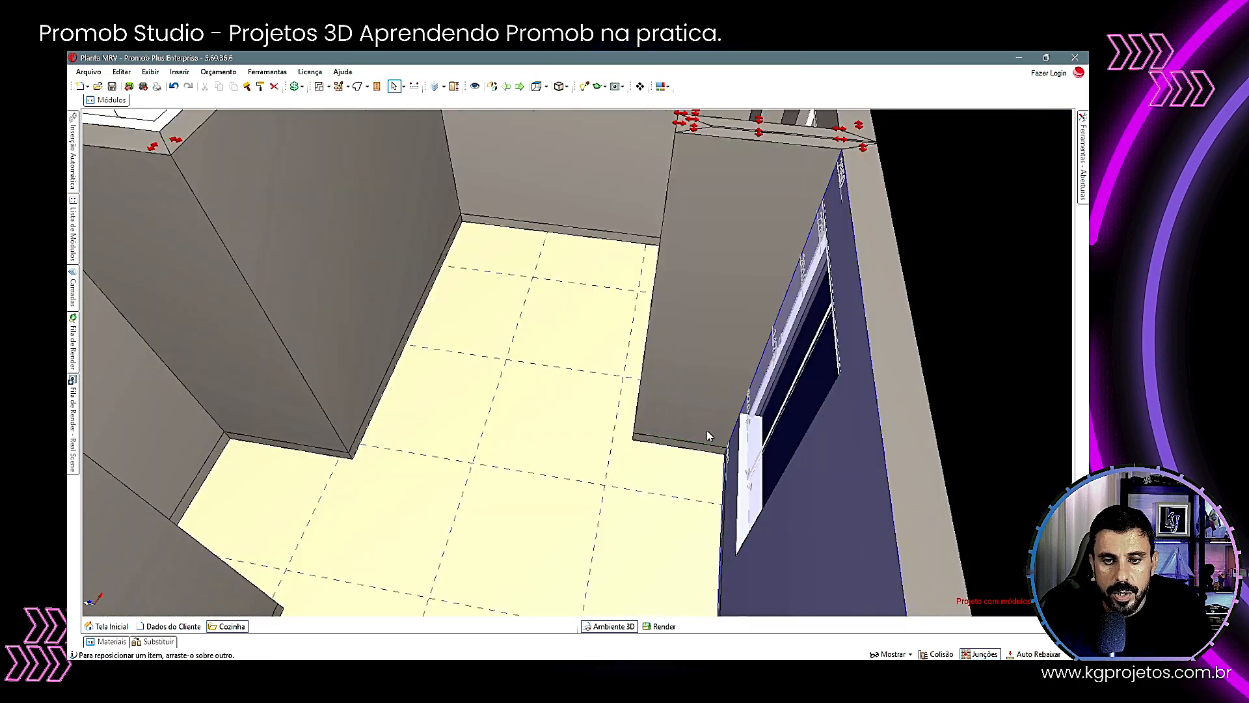
pyautogui.moveTo(698, 431); pyautogui.dragTo(763, 377, button='middle')
pyautogui.moveTo(847, 465); pyautogui.dragTo(819, 436, button='middle')
pyautogui.moveTo(349, 486); pyautogui.dragTo(1009, 226, button='middle')
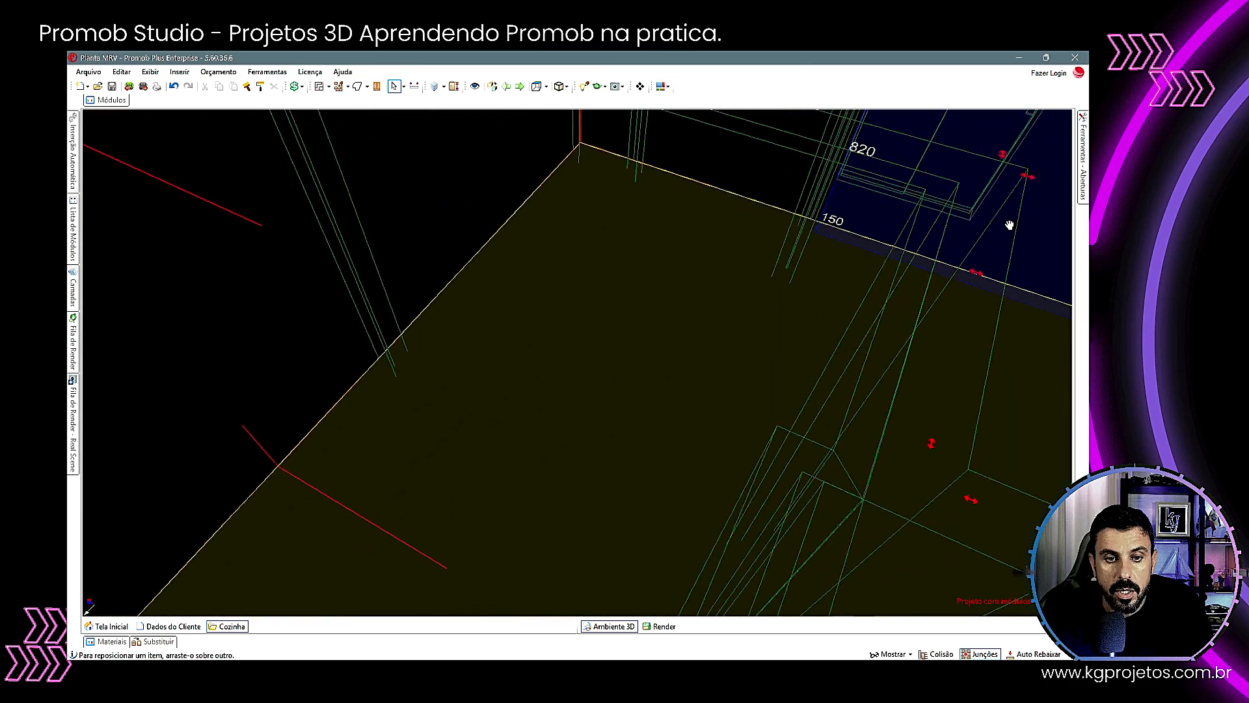
pyautogui.scroll(-3, 518, 482)
pyautogui.moveTo(518, 482); pyautogui.dragTo(655, 417, button='middle')
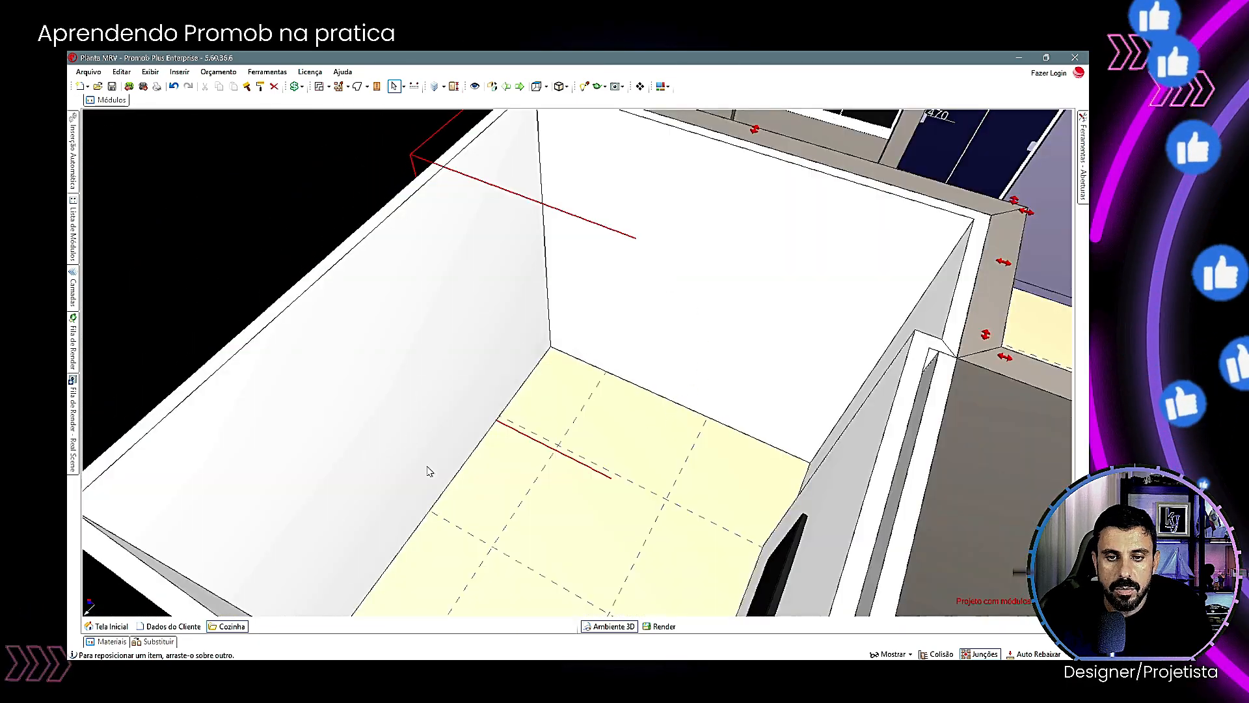
pyautogui.moveTo(557, 418); pyautogui.dragTo(491, 472, button='middle')
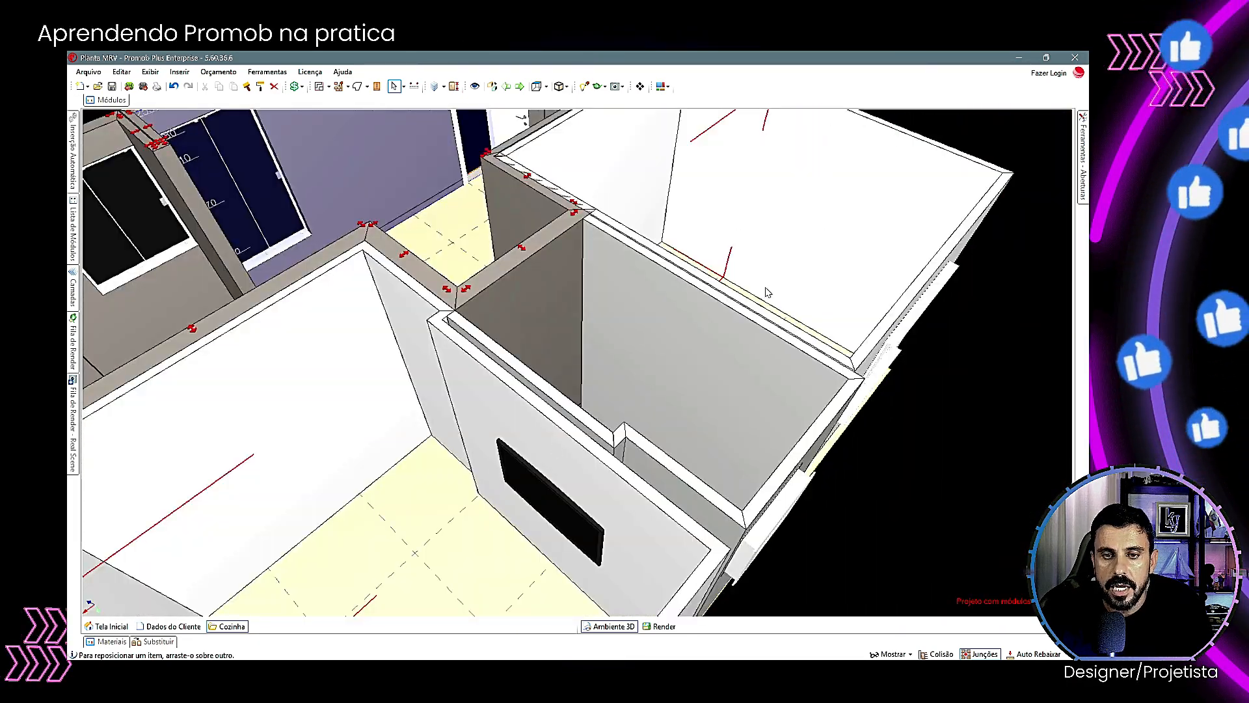
pyautogui.moveTo(767, 292); pyautogui.dragTo(661, 494, button='middle')
pyautogui.moveTo(540, 455); pyautogui.dragTo(773, 393, button='middle')
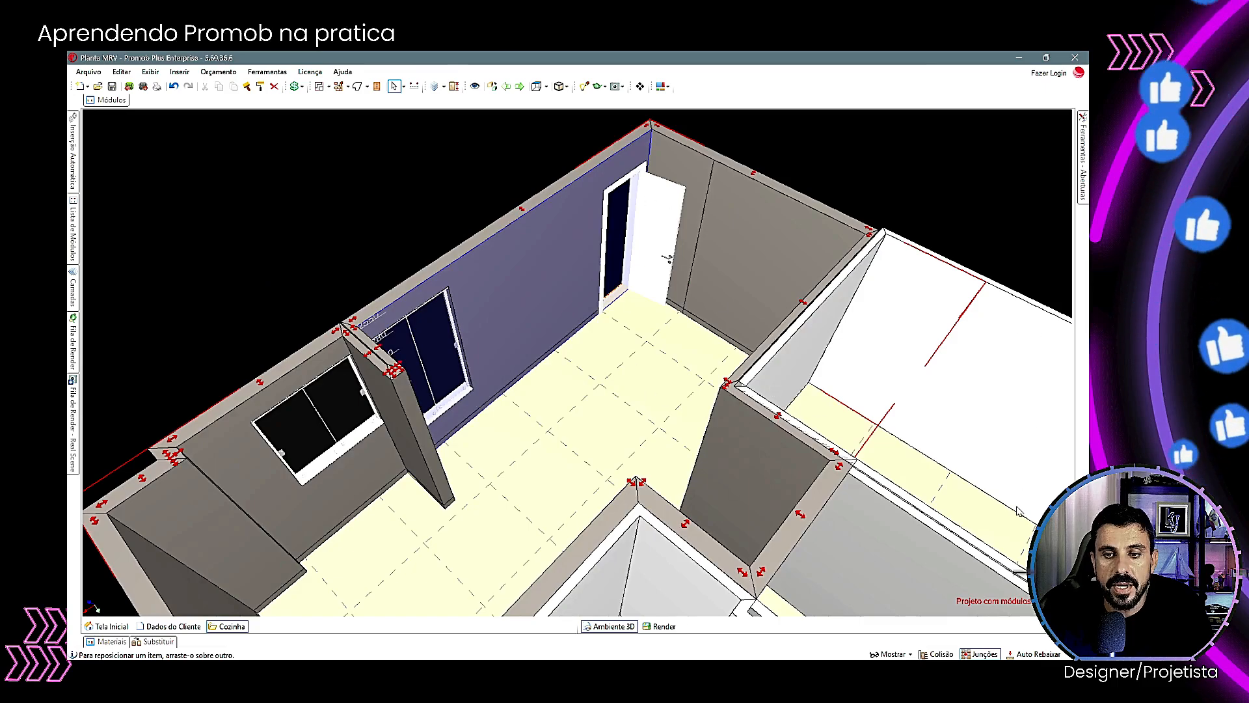
pyautogui.click(559, 401)
pyautogui.moveTo(559, 401)
pyautogui.mouseDown(button='middle')
pyautogui.moveTo(588, 418)
pyautogui.moveTo(612, 361)
pyautogui.moveTo(619, 486)
pyautogui.moveTo(642, 485)
pyautogui.moveTo(647, 452)
pyautogui.mouseUp(button='middle')
pyautogui.scroll(5, 610, 361)
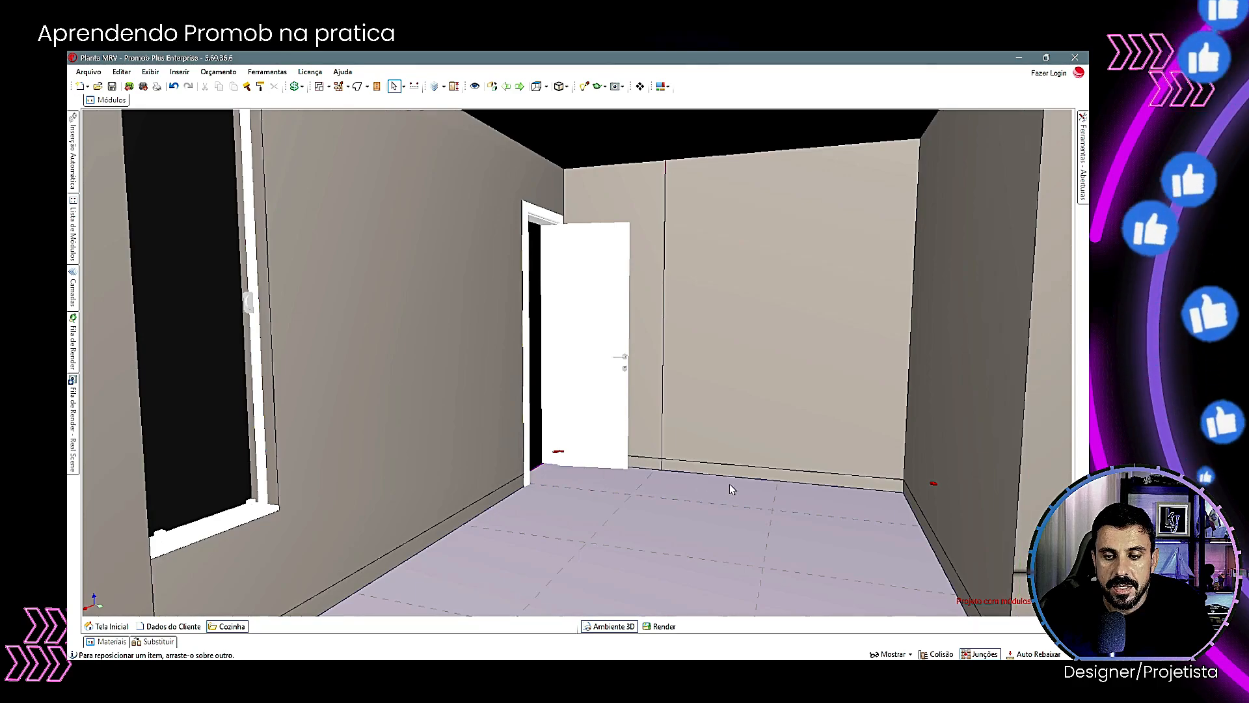
# Apply a light material to the baseboard strip at the foot of the walls as a horizontal profile (Perfil Horizontal).
pyautogui.moveTo(734, 478); pyautogui.dragTo(597, 476, button='middle')
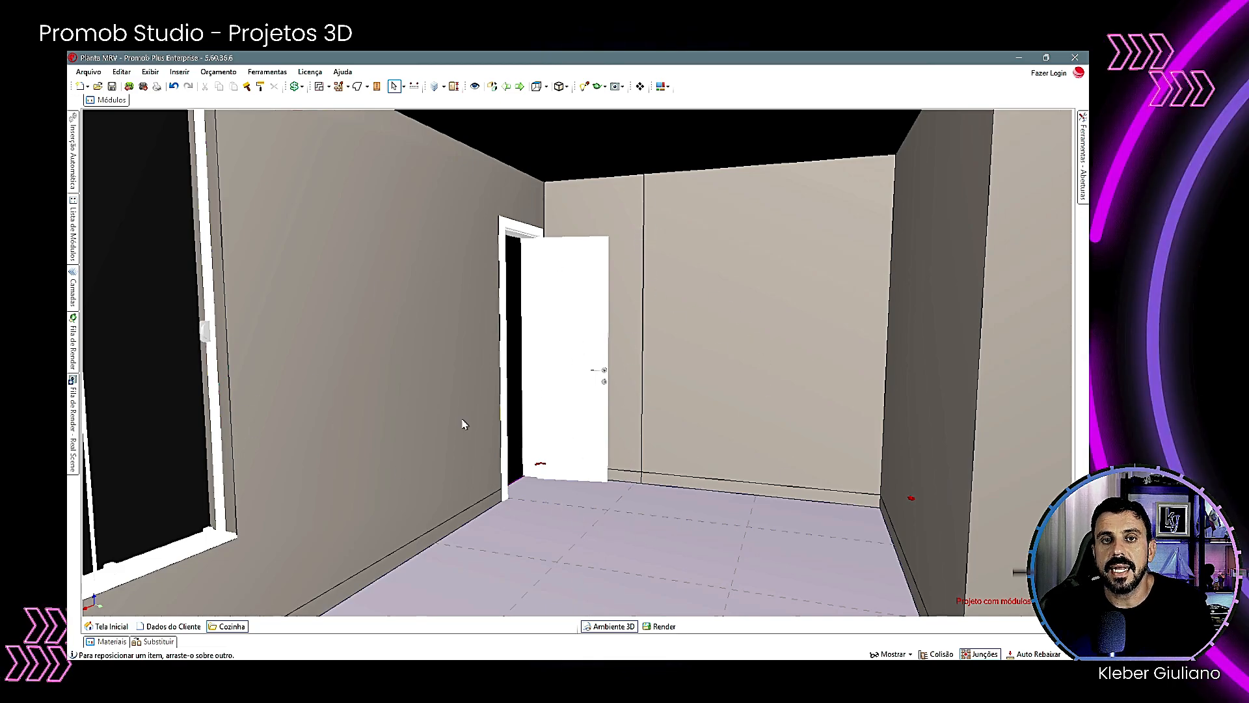
pyautogui.click(112, 641)
pyautogui.moveTo(113, 564); pyautogui.dragTo(729, 367)
pyautogui.moveTo(724, 305); pyautogui.dragTo(650, 483)
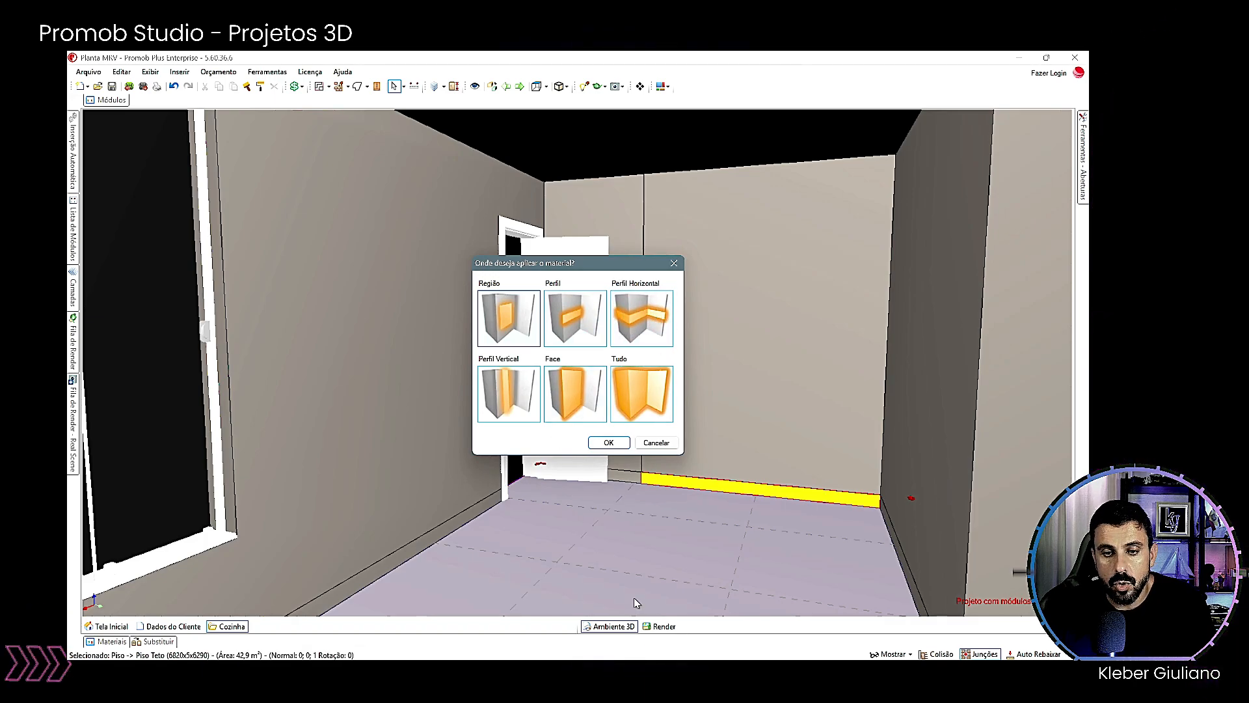
pyautogui.click(640, 319)
pyautogui.click(608, 442)
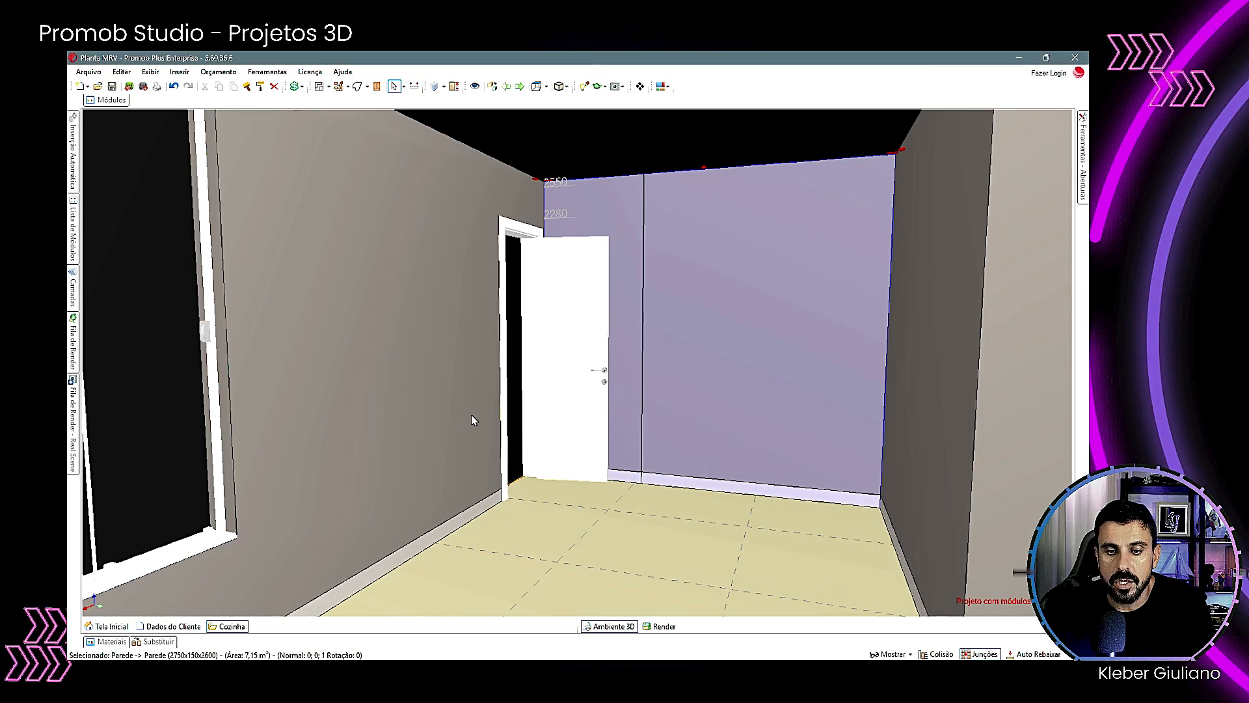
# Examine the baseboard material around the main room, ending with a view of the open door.
pyautogui.moveTo(473, 421); pyautogui.dragTo(568, 345, button='middle')
pyautogui.moveTo(638, 302); pyautogui.dragTo(546, 376, button='right')
pyautogui.moveTo(546, 376); pyautogui.dragTo(646, 171, button='middle')
pyautogui.moveTo(632, 388)
pyautogui.mouseDown(button='right')
pyautogui.moveTo(486, 419)
pyautogui.moveTo(415, 341)
pyautogui.moveTo(302, 262)
pyautogui.mouseUp(button='right')
pyautogui.moveTo(455, 316); pyautogui.dragTo(566, 334, button='middle')
pyautogui.moveTo(565, 334); pyautogui.dragTo(474, 309, button='right')
pyautogui.moveTo(474, 310); pyautogui.dragTo(562, 404, button='middle')
pyautogui.moveTo(563, 403); pyautogui.dragTo(398, 273, button='right')
pyautogui.moveTo(399, 273); pyautogui.dragTo(820, 459, button='middle')
pyautogui.moveTo(493, 345); pyautogui.dragTo(513, 365, button='right')
pyautogui.moveTo(513, 365); pyautogui.dragTo(521, 410, button='middle')
pyautogui.moveTo(464, 313); pyautogui.dragTo(470, 330, button='right')
# Close the interior door in the main room.
pyautogui.click(470, 312)
pyautogui.moveTo(1083, 166)
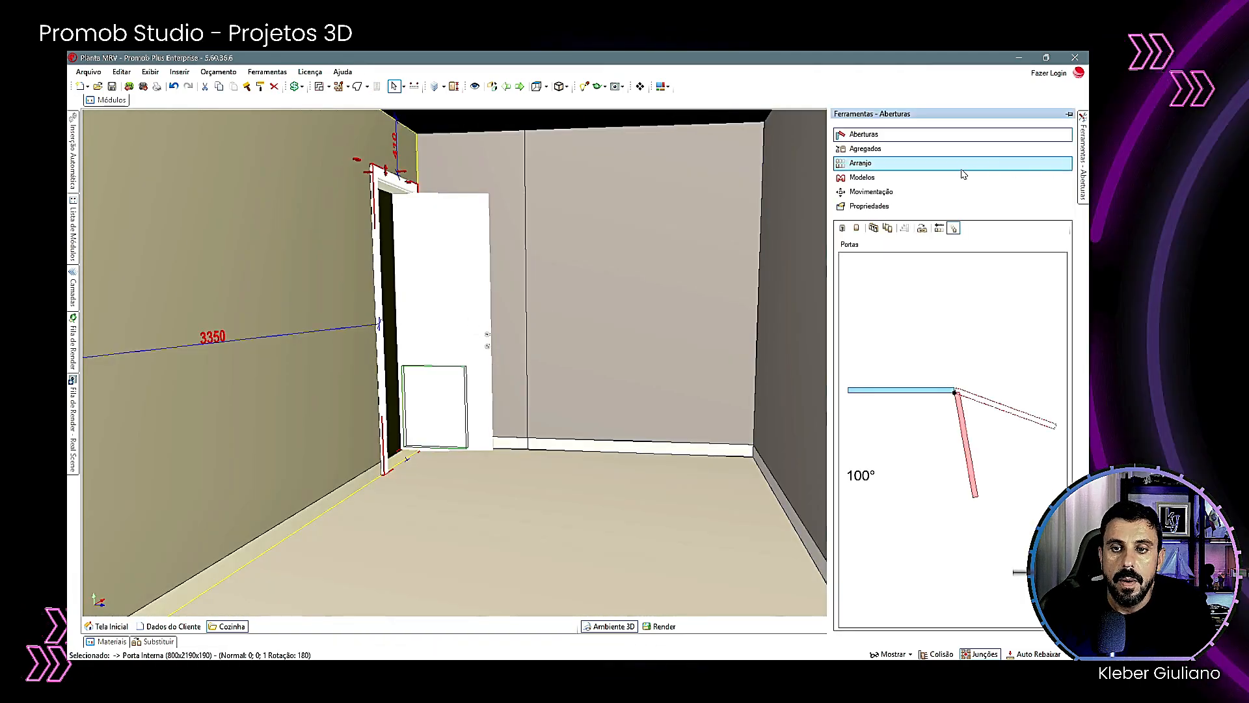
pyautogui.click(967, 446)
pyautogui.click(432, 486)
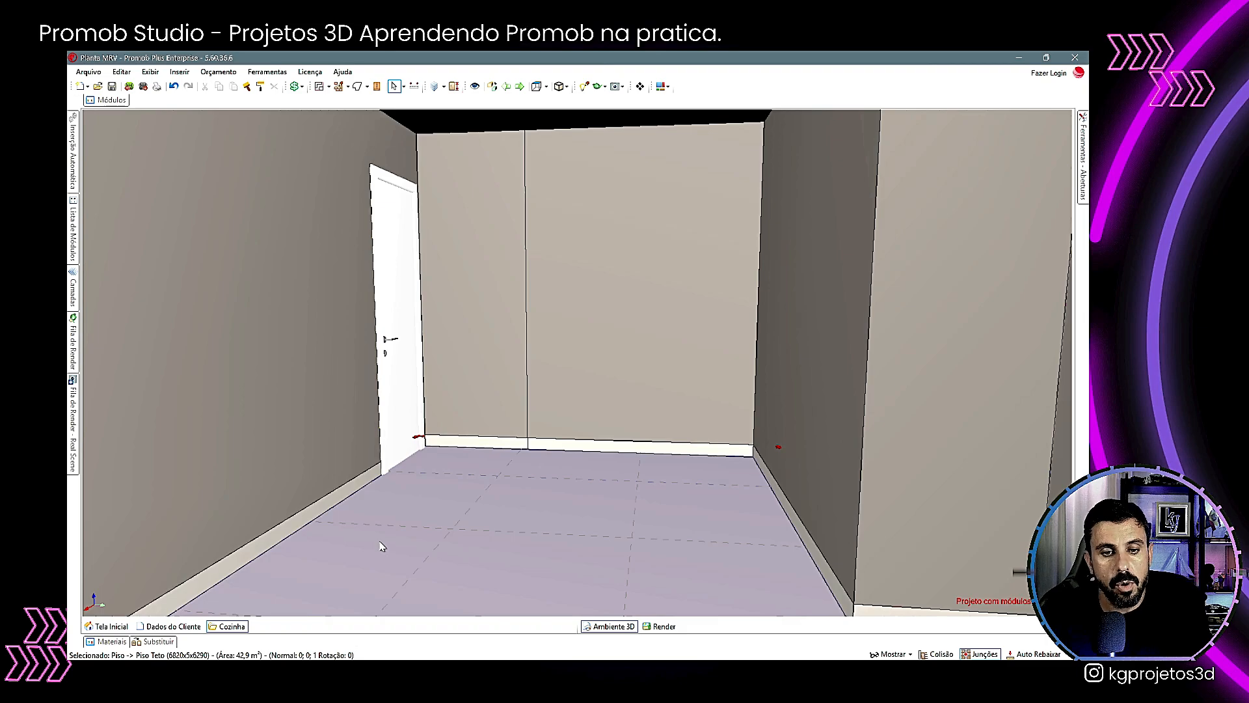
# Add a horizontal division at 2500 mm height to the strips of the wall beside the door and apply it.
pyautogui.click(496, 361)
pyautogui.rightClick(515, 251)
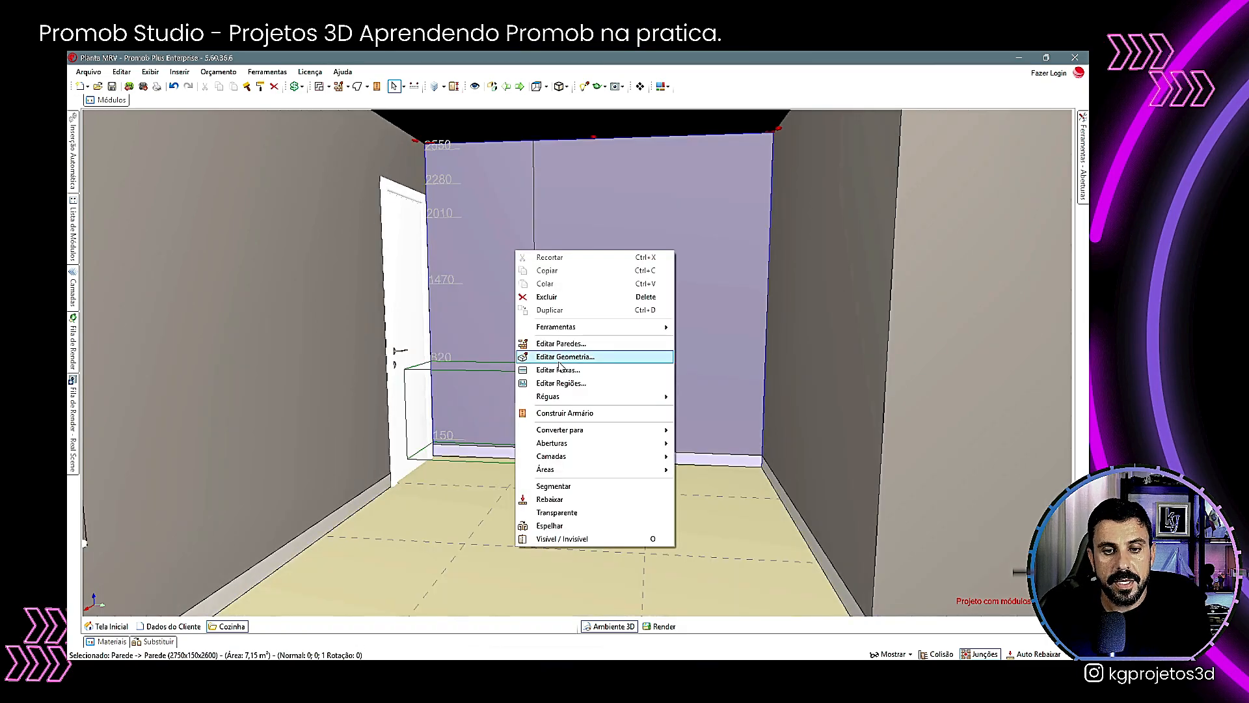
pyautogui.click(561, 371)
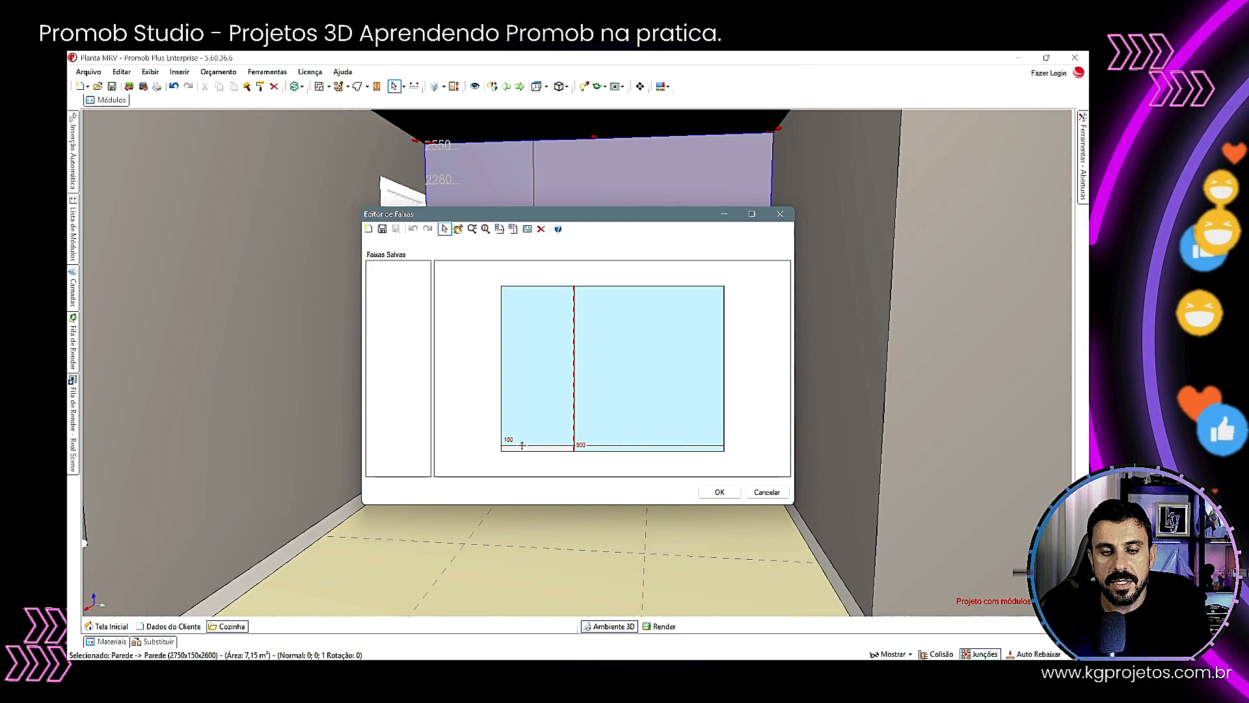
pyautogui.click(499, 228)
pyautogui.click(529, 293)
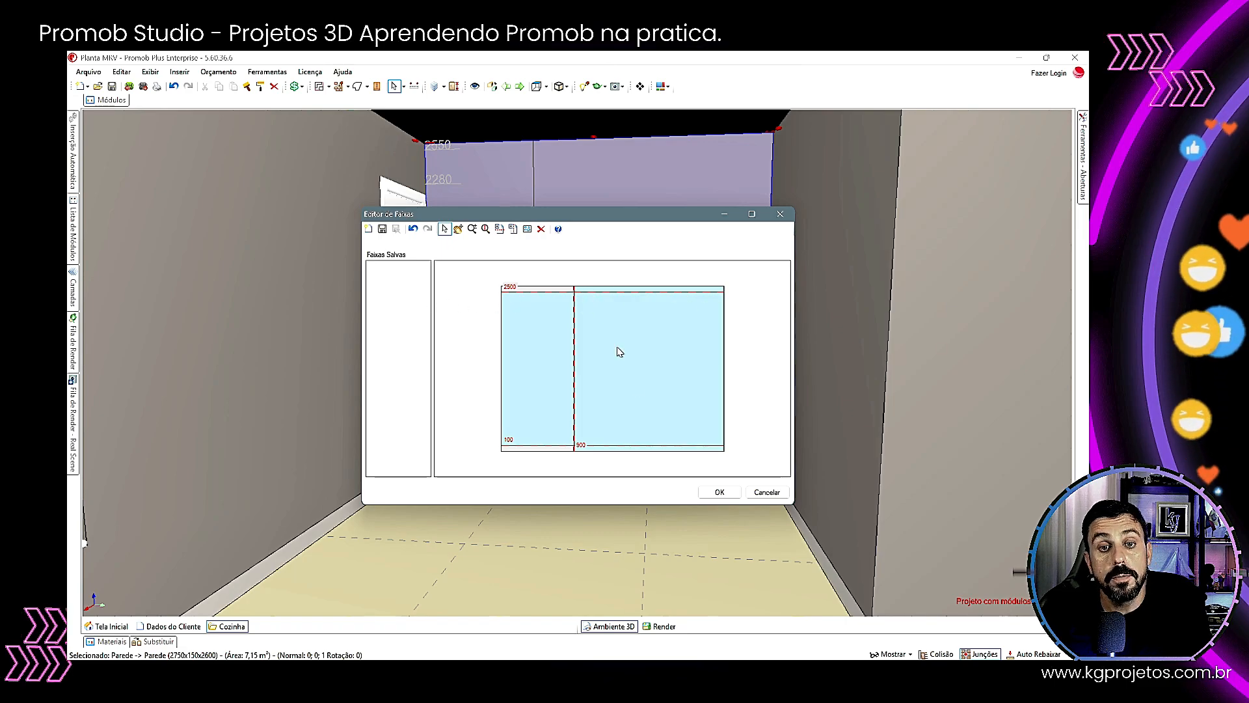
pyautogui.click(720, 493)
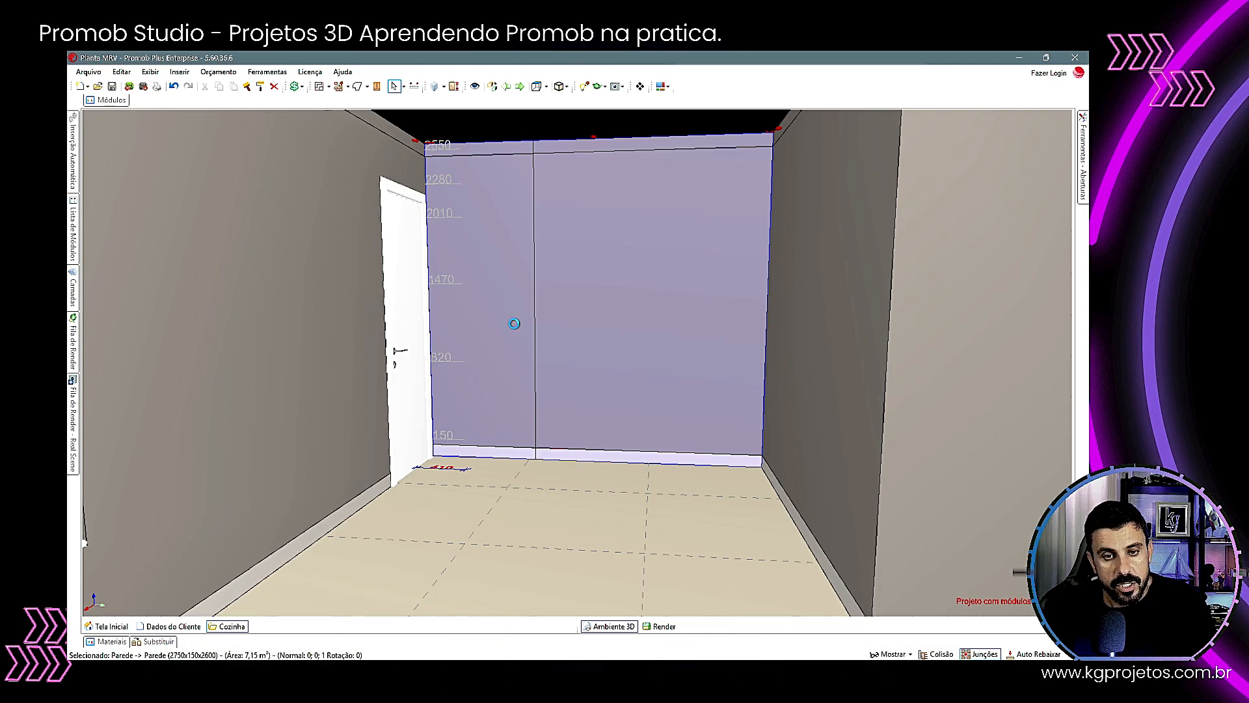
# Edit the strips of the wall at the room's opposite end and add a vertical division at about 1650 mm.
pyautogui.scroll(-3, 518, 320)
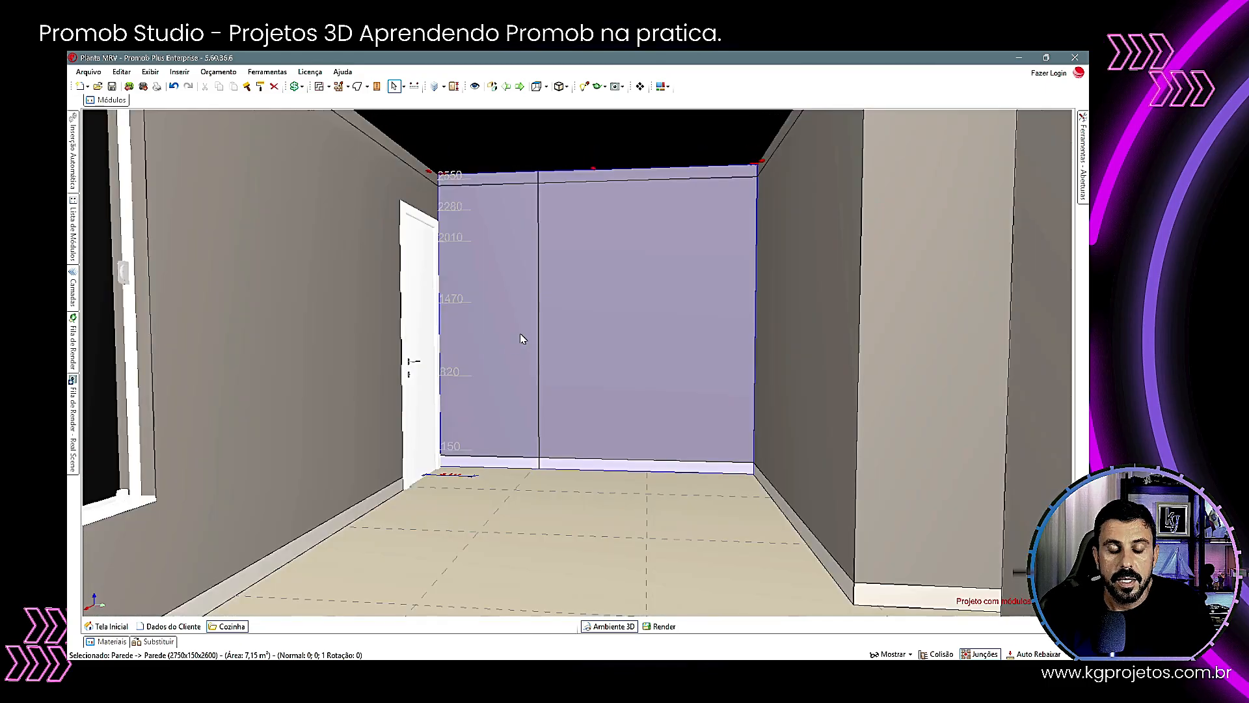
pyautogui.moveTo(520, 338)
pyautogui.mouseDown(button='middle')
pyautogui.moveTo(507, 412)
pyautogui.moveTo(694, 365)
pyautogui.moveTo(485, 390)
pyautogui.moveTo(307, 390)
pyautogui.moveTo(437, 404)
pyautogui.moveTo(628, 450)
pyautogui.mouseUp(button='middle')
pyautogui.click(495, 319)
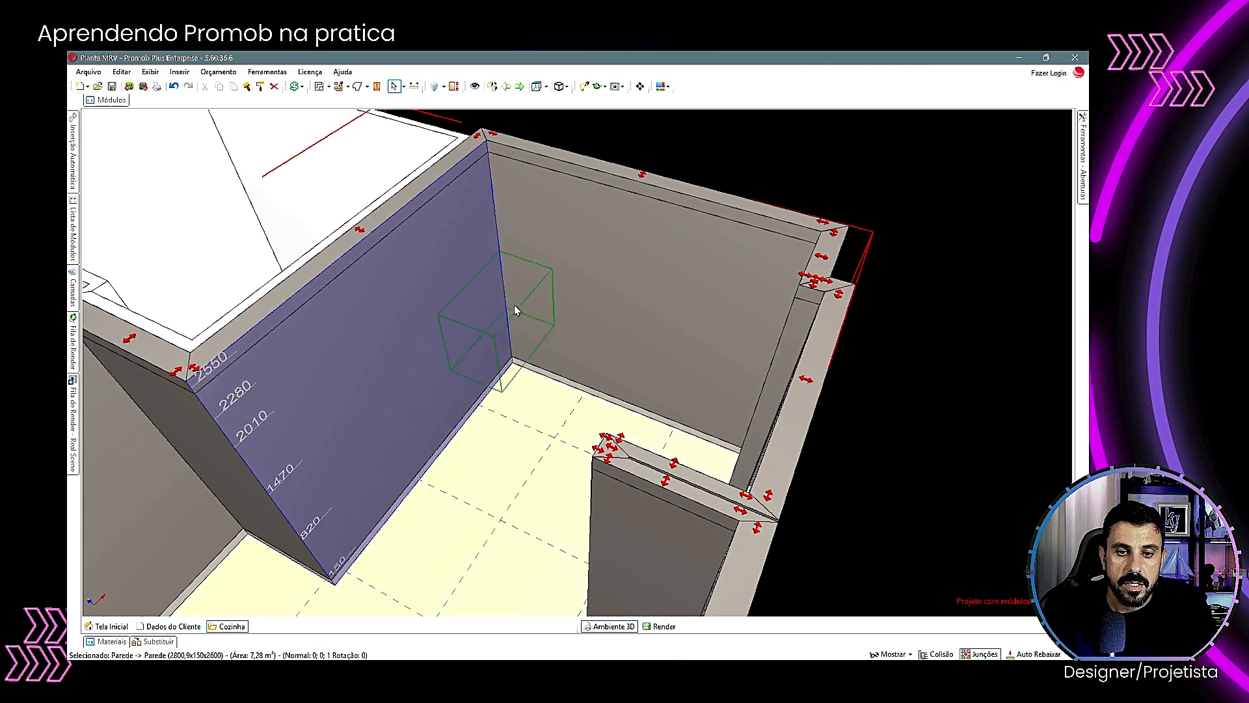
pyautogui.rightClick(382, 376)
pyautogui.click(456, 486)
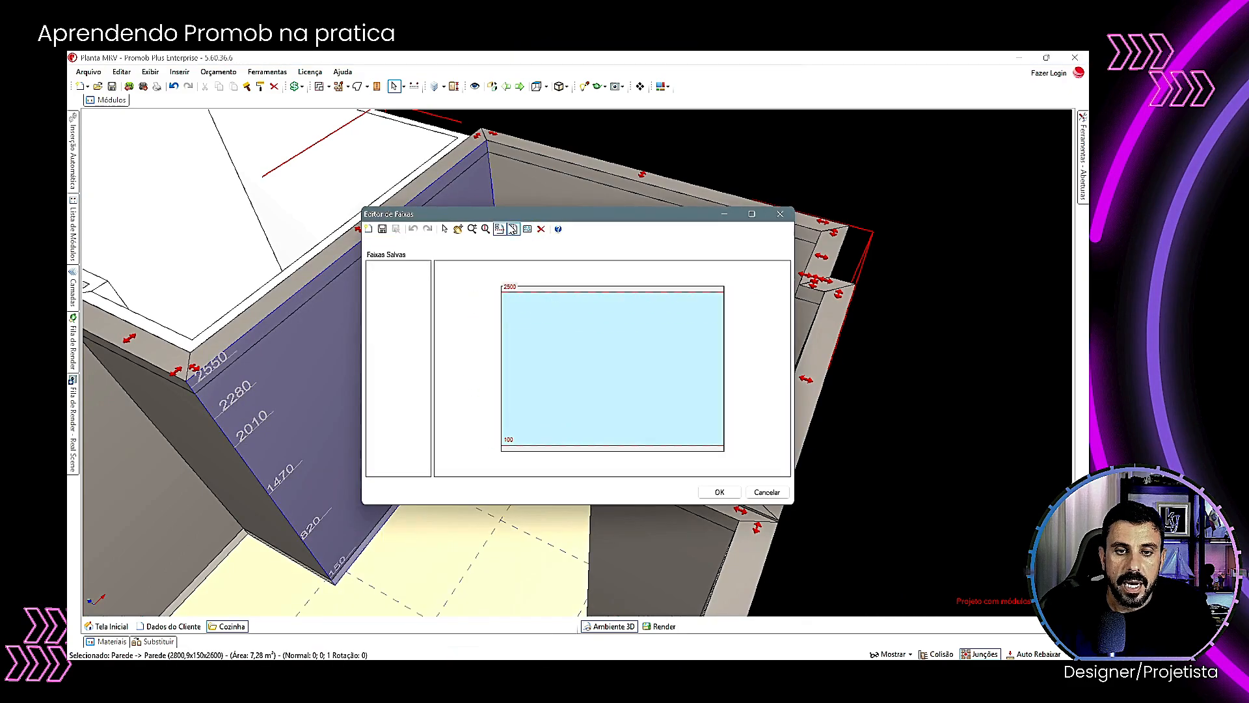
pyautogui.click(513, 229)
pyautogui.click(632, 365)
pyautogui.click(633, 387)
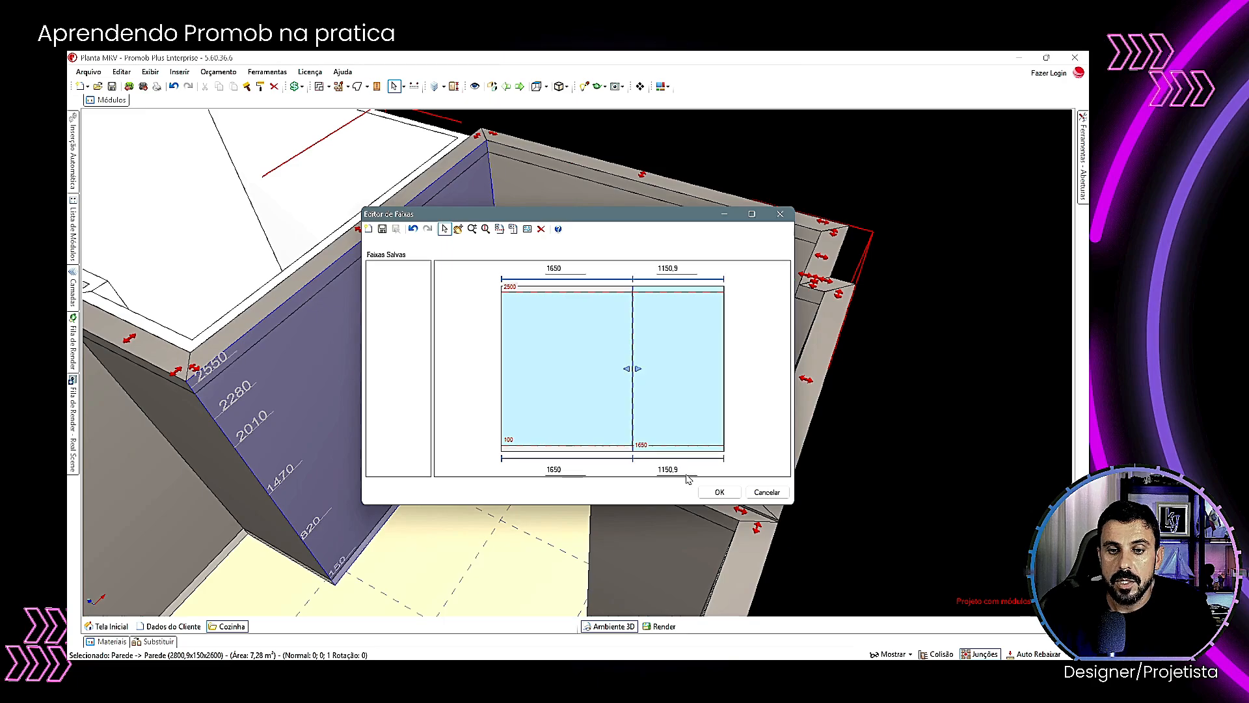
# Set the vertical division 900 mm from the wall's inner corner end and apply the strip edit.
pyautogui.write('900')
pyautogui.press('Return')
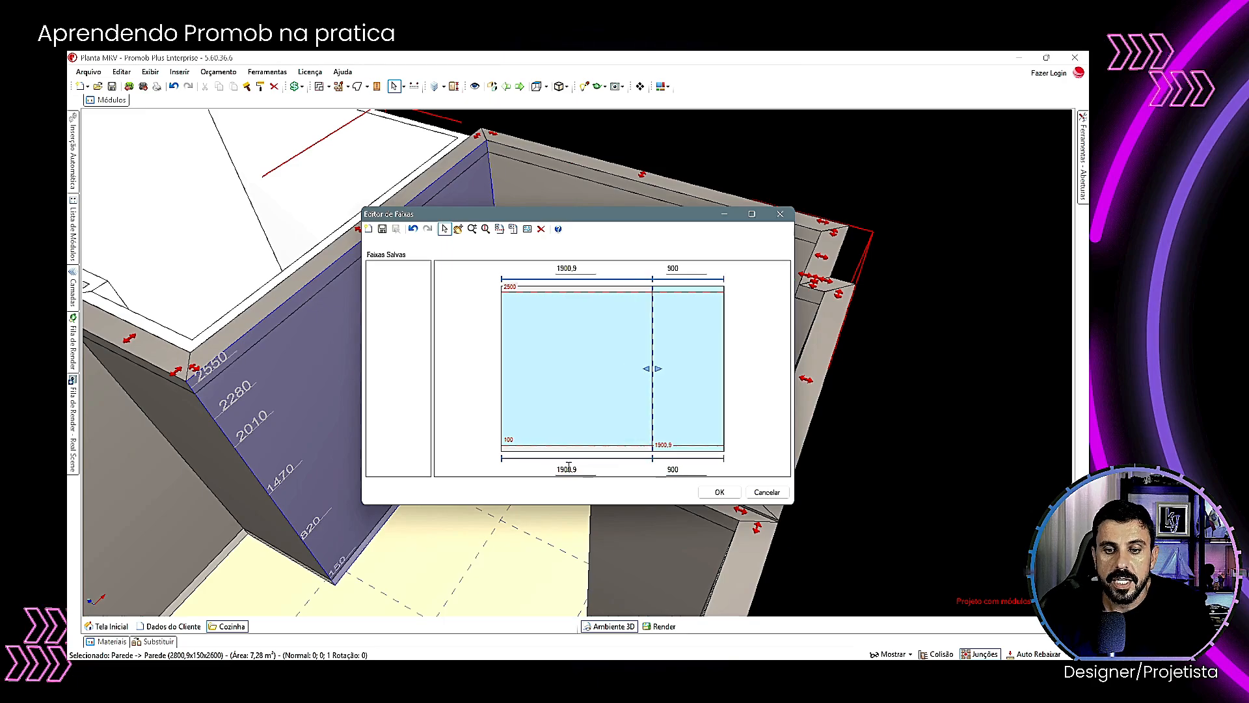
pyautogui.click(717, 492)
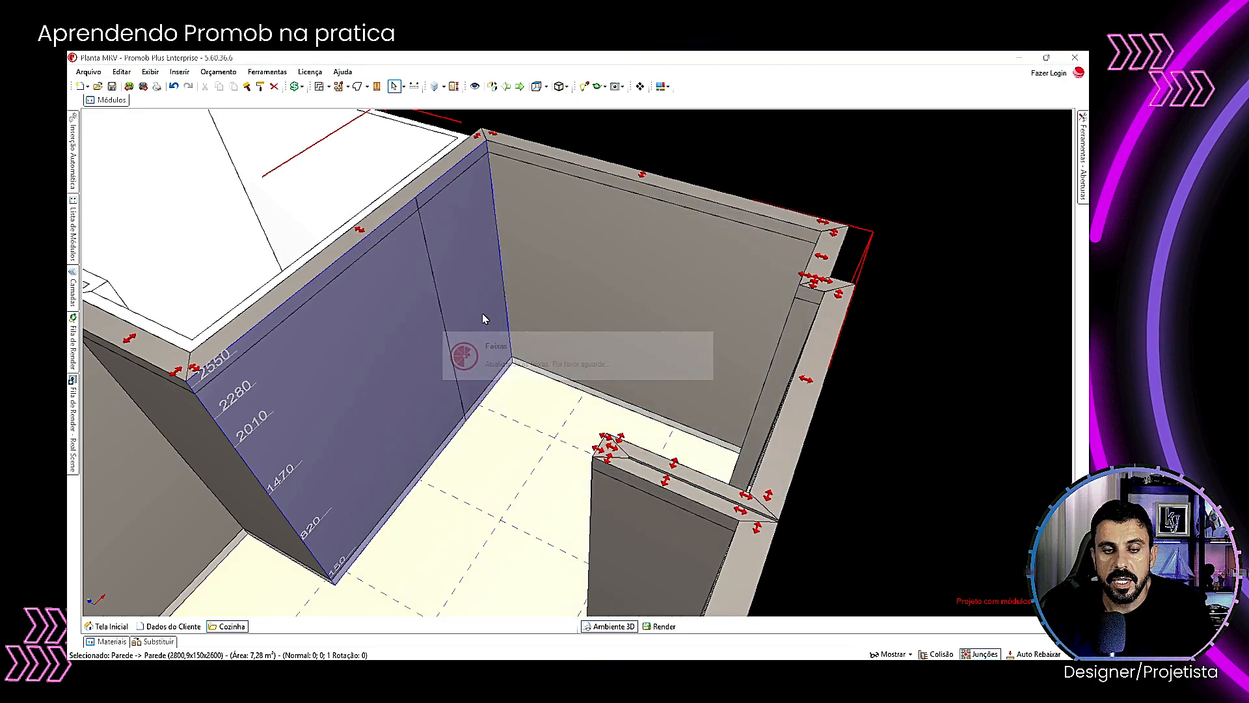
pyautogui.moveTo(473, 424)
pyautogui.mouseDown(button='middle')
pyautogui.moveTo(527, 468)
pyautogui.moveTo(472, 424)
pyautogui.mouseUp(button='middle')
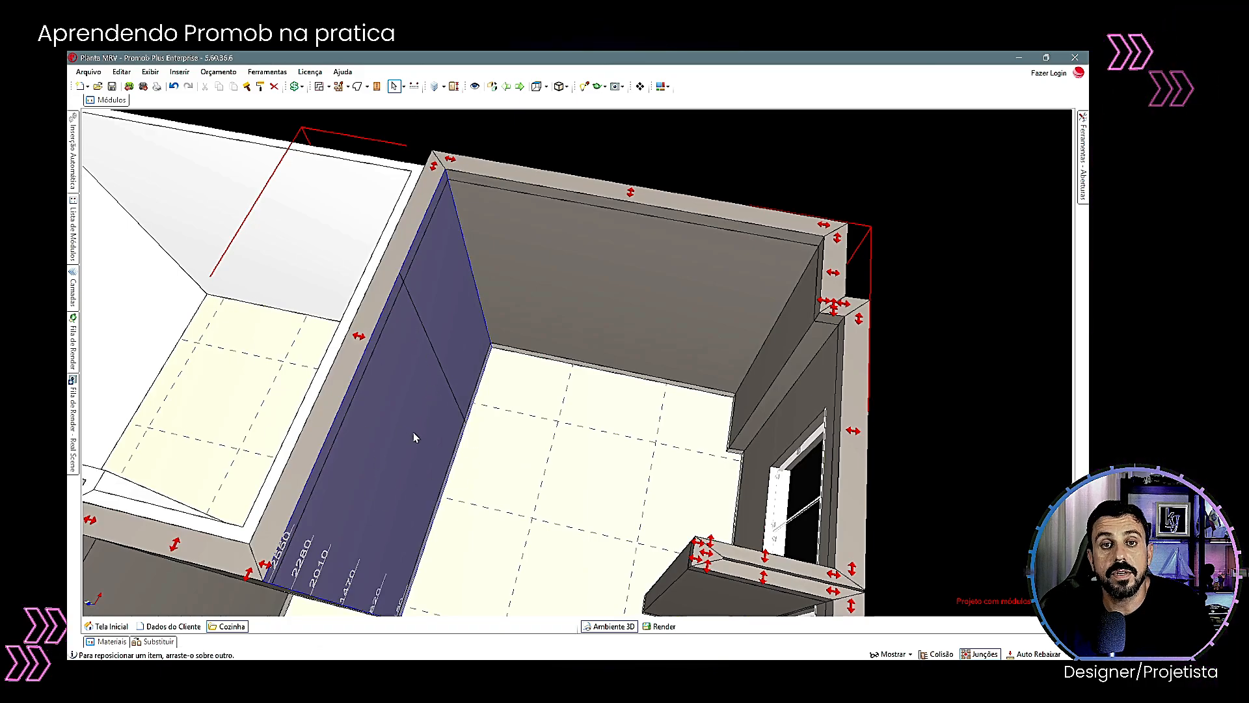
pyautogui.moveTo(424, 349); pyautogui.dragTo(574, 365, button='middle')
pyautogui.moveTo(630, 441); pyautogui.dragTo(479, 432, button='middle')
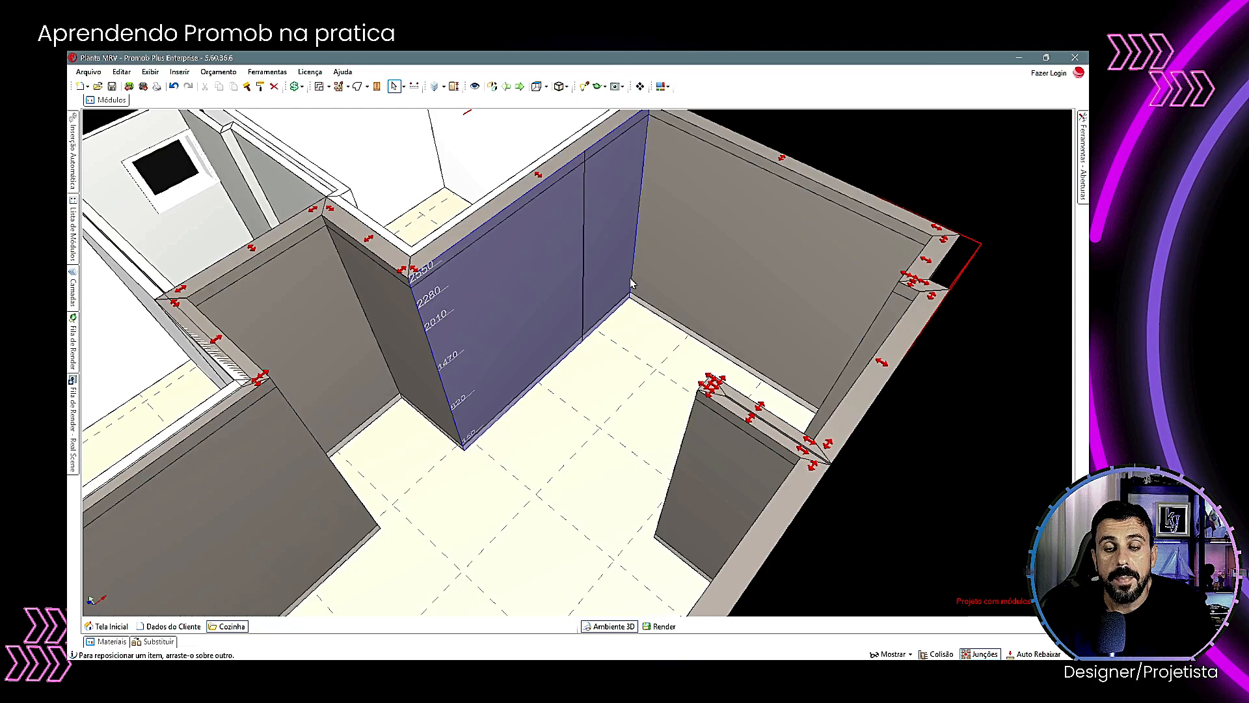
pyautogui.moveTo(618, 395); pyautogui.dragTo(628, 389, button='middle')
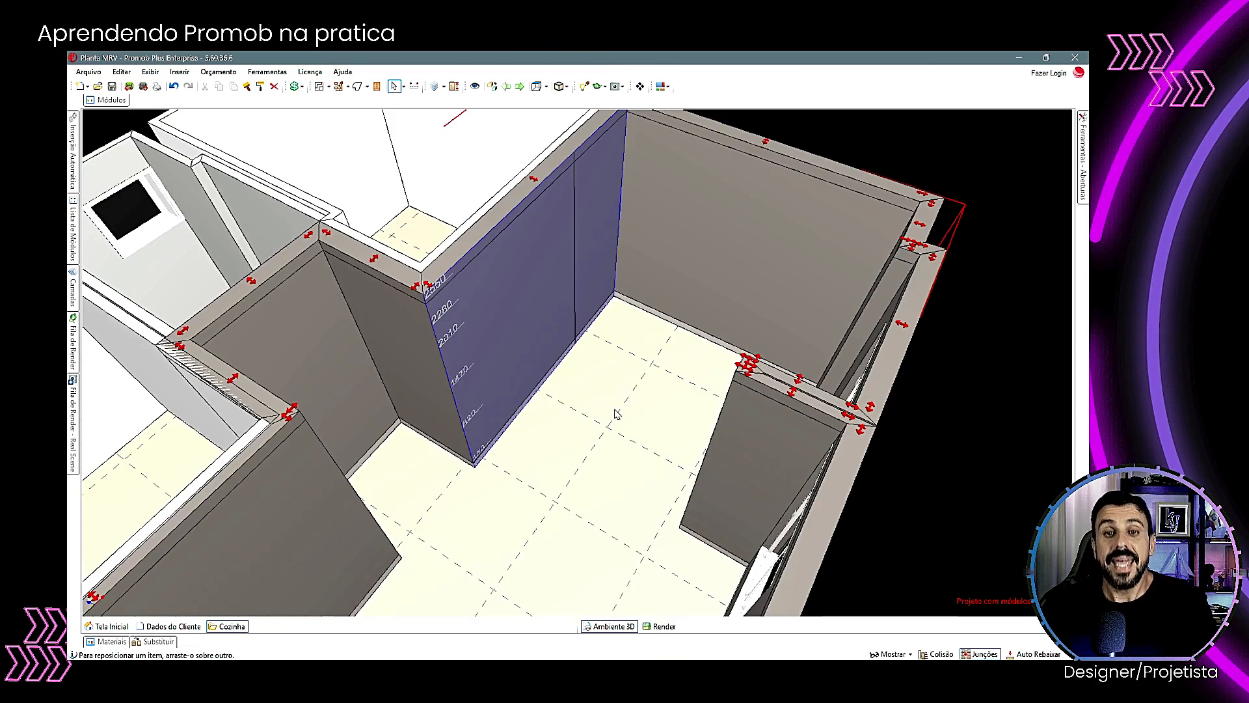